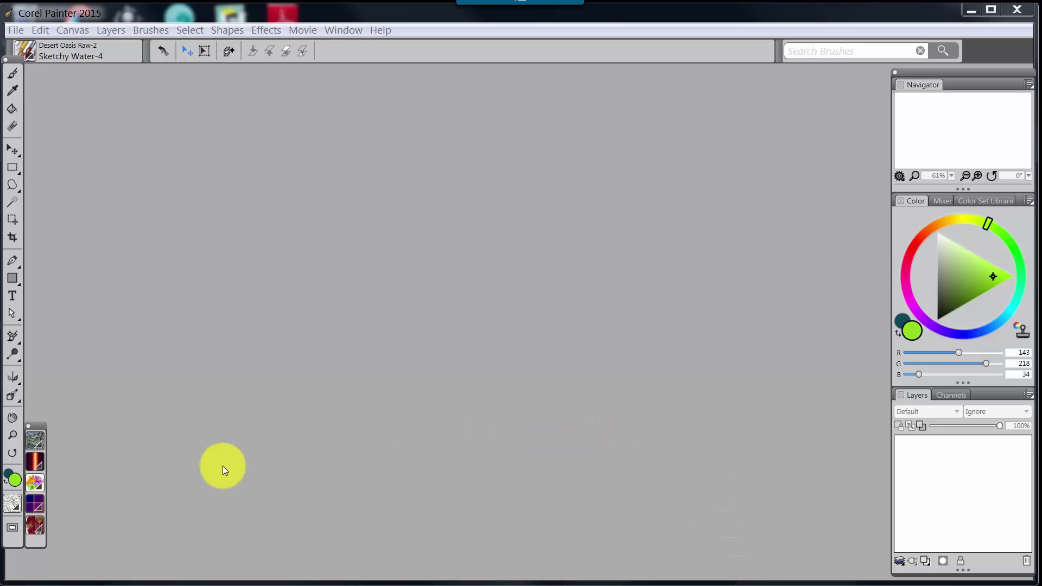
Review the tablet device and multi-touch options in the Tablet preferences and close them without saving
{"action": "left_click", "coordinate": [41, 34]}
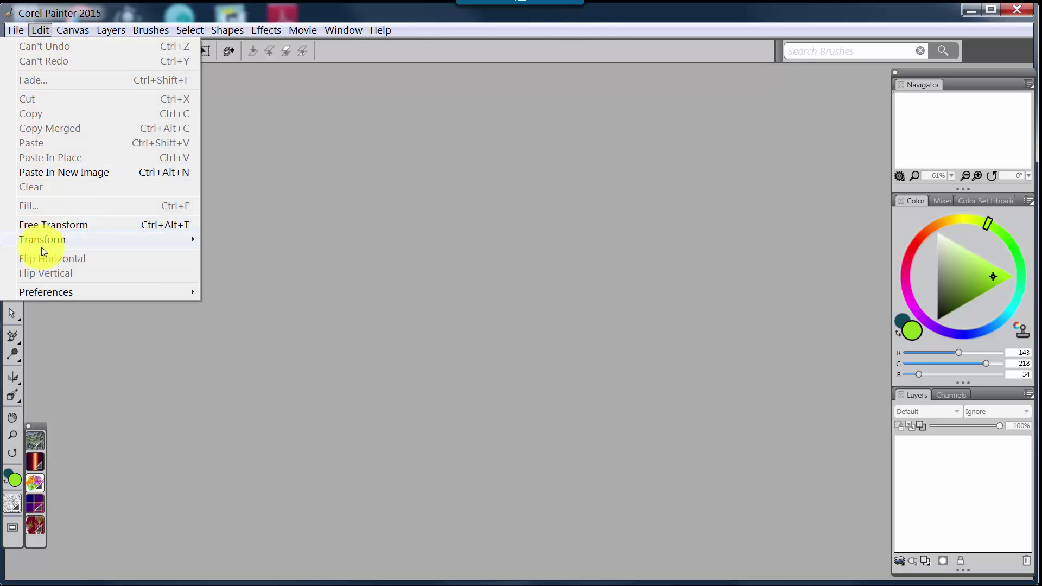
{"action": "left_click", "coordinate": [44, 291]}
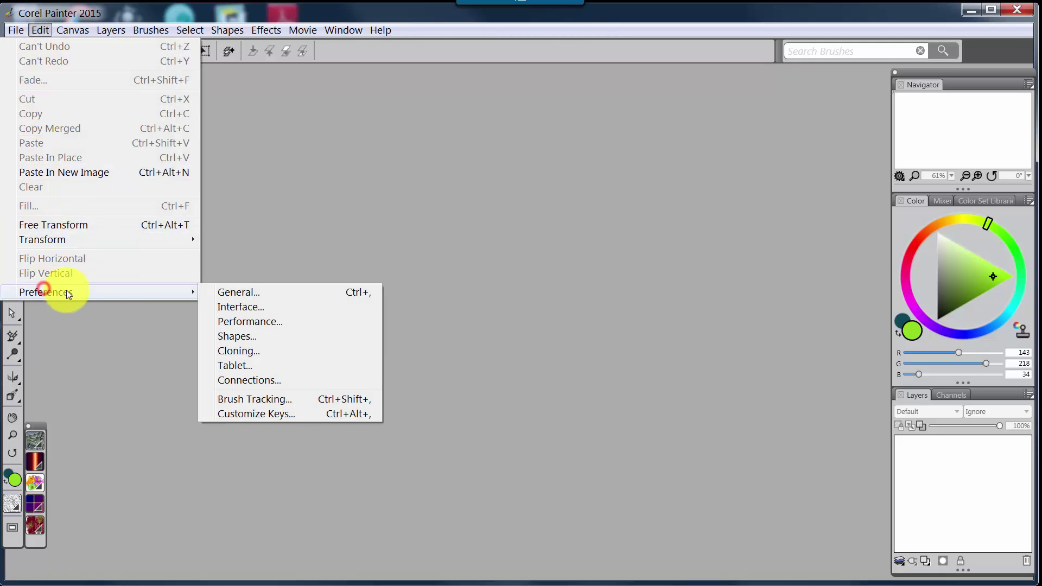
{"action": "left_click", "coordinate": [243, 367]}
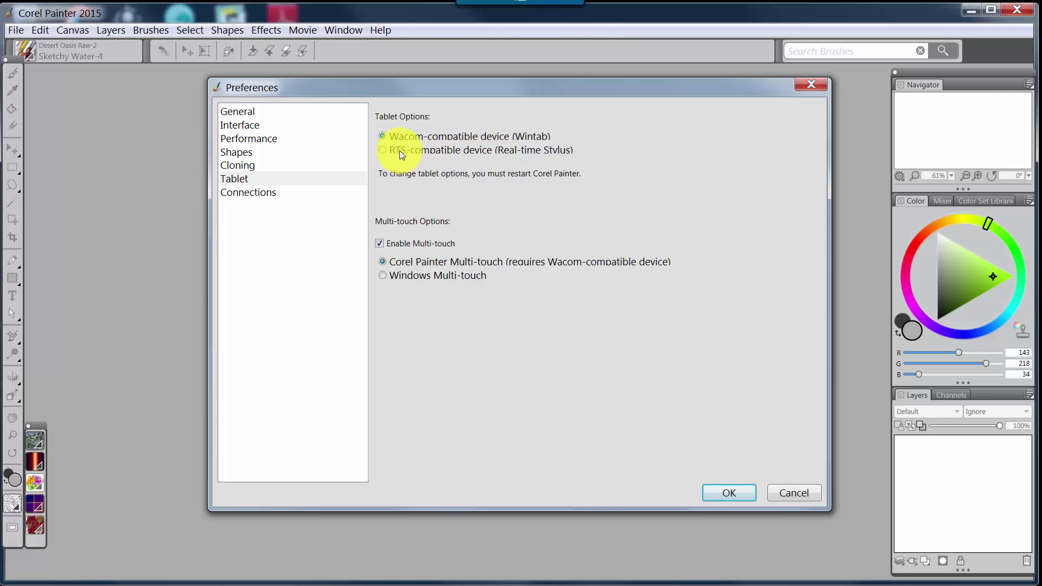
{"action": "left_click", "coordinate": [384, 150]}
{"action": "left_click", "coordinate": [379, 243]}
{"action": "left_click", "coordinate": [793, 491]}
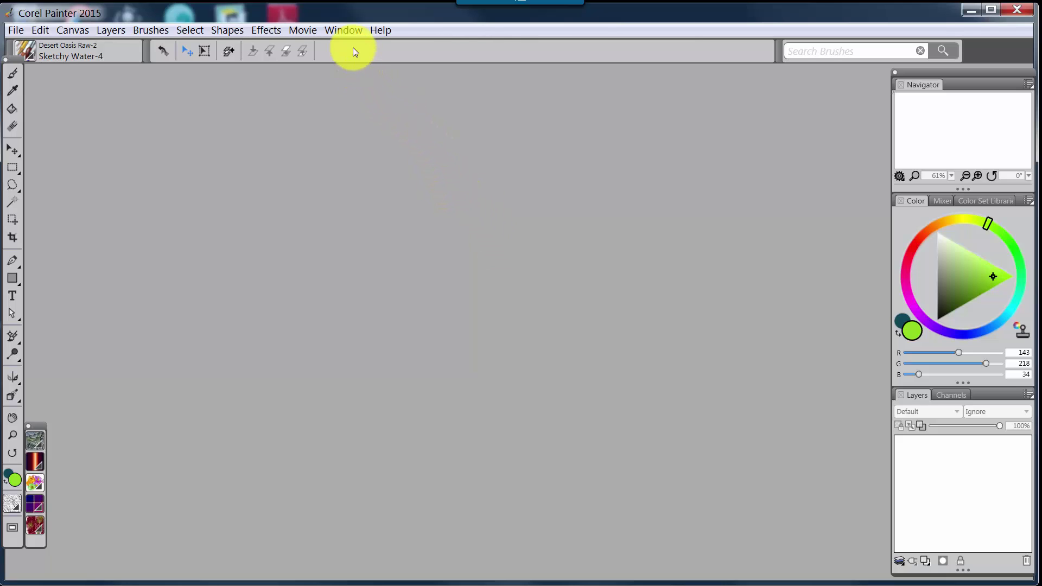
Apply the Simple palette arrangement and move the command bar clear of the menu bar
{"action": "left_click", "coordinate": [347, 30]}
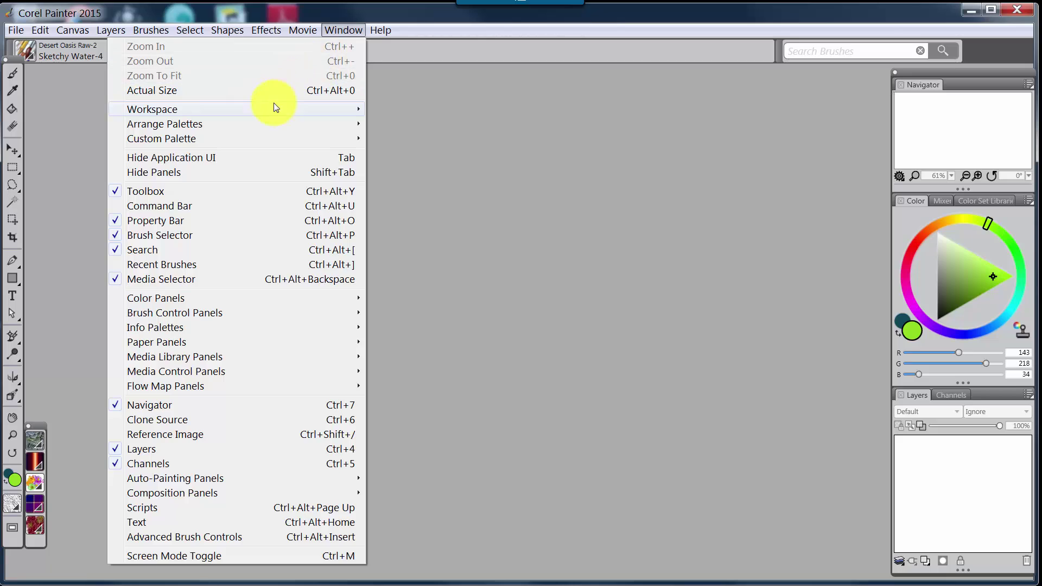
{"action": "mouse_move", "coordinate": [210, 114]}
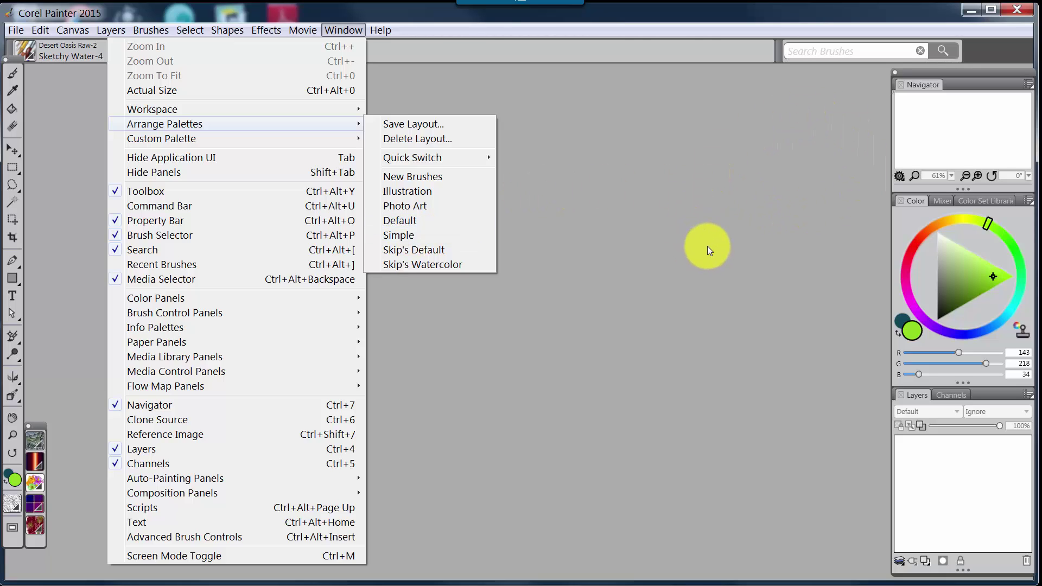
{"action": "left_click", "coordinate": [708, 246]}
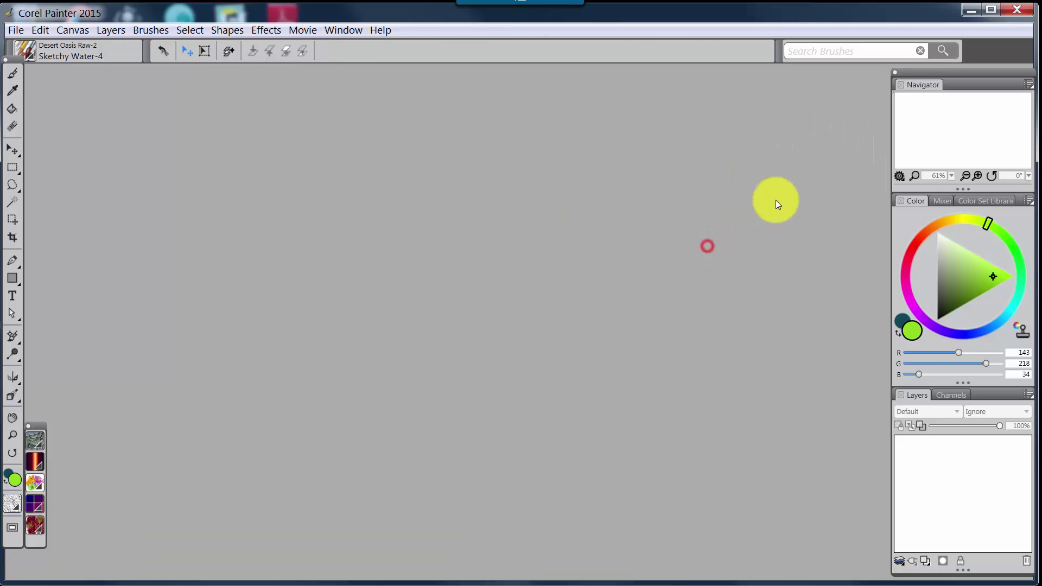
{"action": "left_click", "coordinate": [343, 30]}
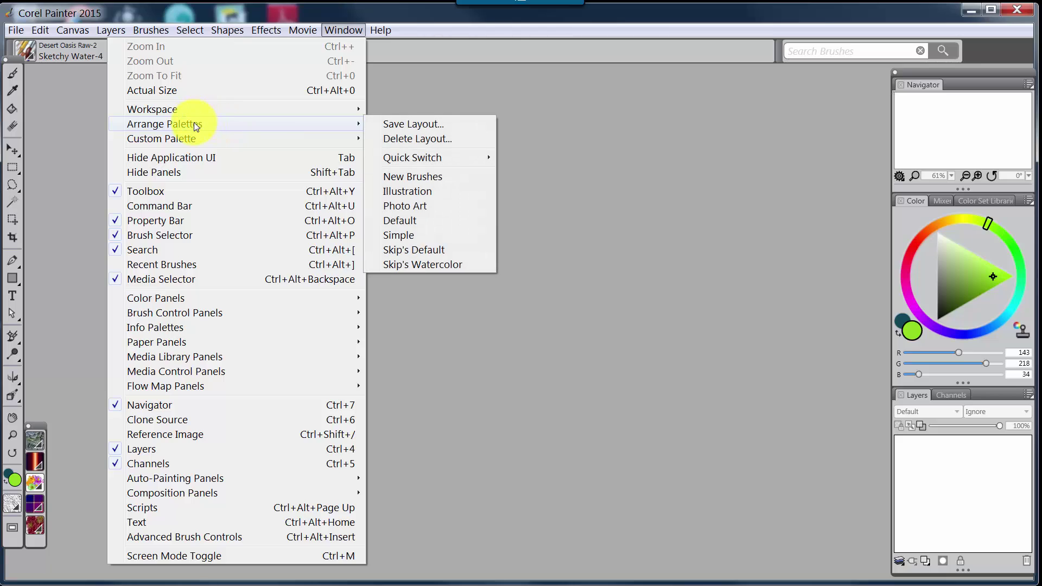
{"action": "left_click", "coordinate": [402, 236]}
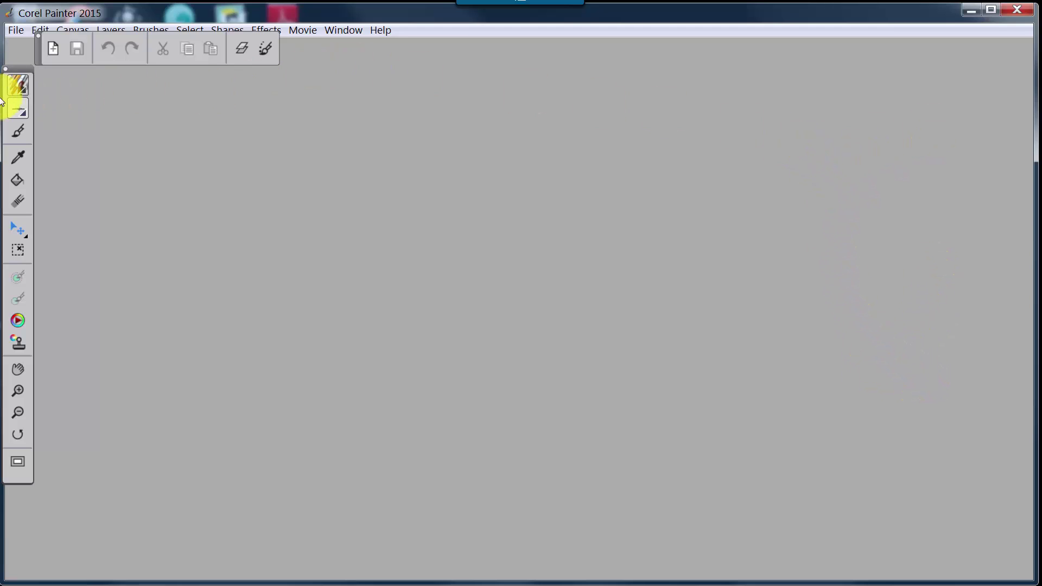
{"action": "left_click_drag", "start_coordinate": [39, 49], "coordinate": [44, 63]}
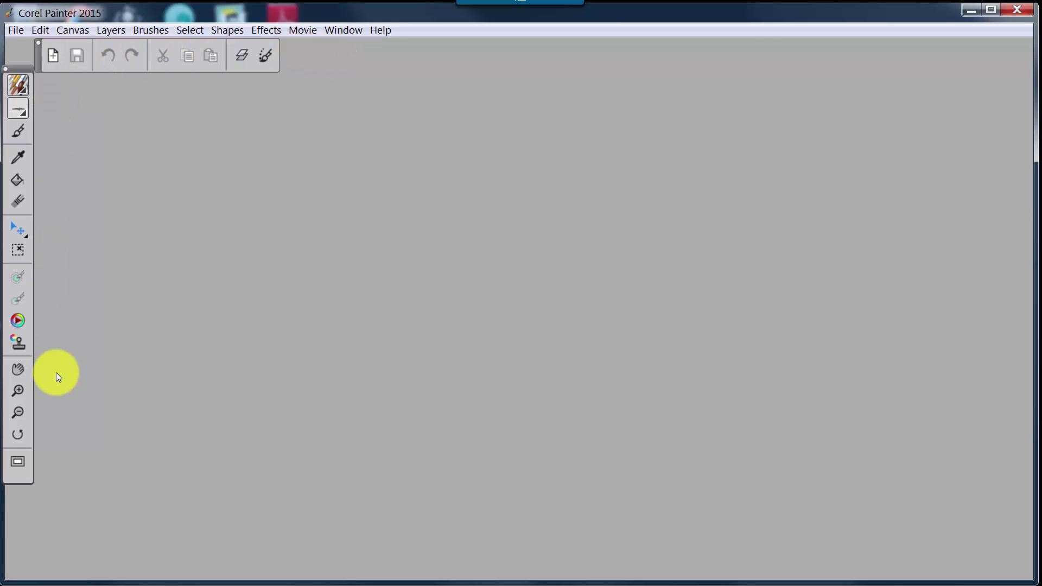
Set the command bar layout to Single Column in the Interface preferences and place the bar beside the toolbox
{"action": "left_click", "coordinate": [42, 31]}
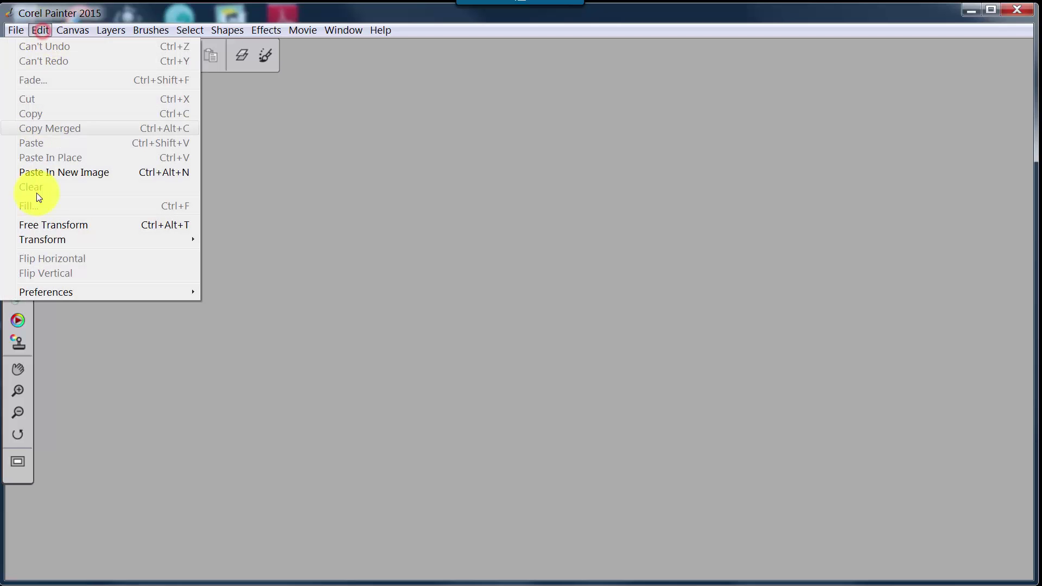
{"action": "left_click", "coordinate": [38, 291]}
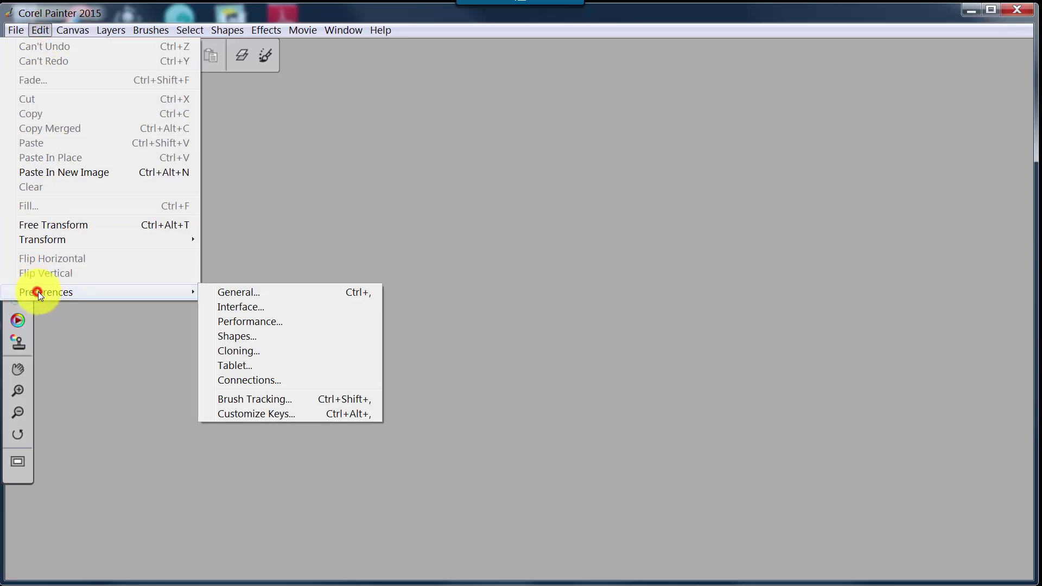
{"action": "left_click", "coordinate": [237, 305]}
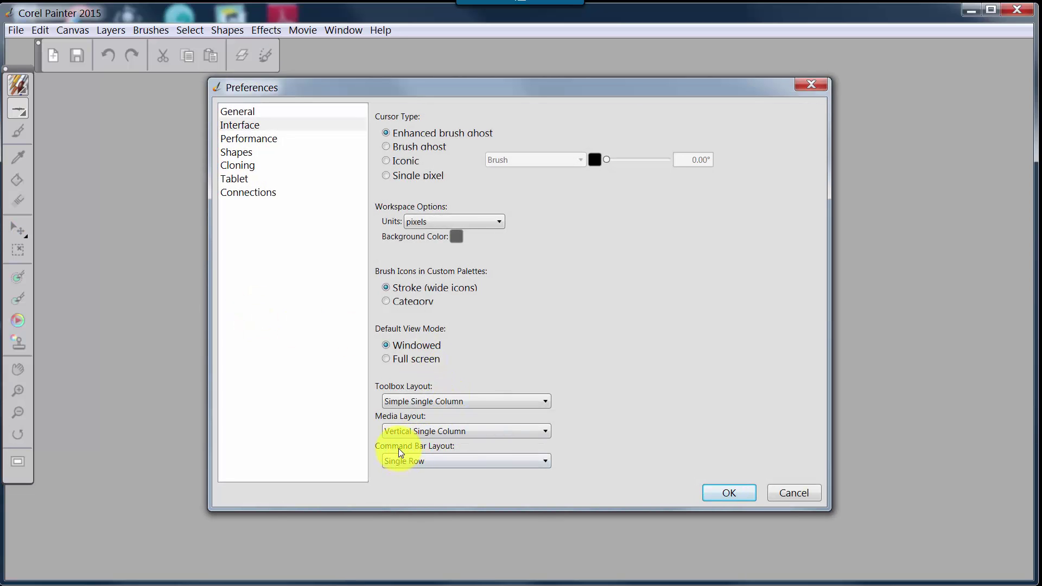
{"action": "left_click", "coordinate": [549, 460]}
{"action": "left_click", "coordinate": [503, 483]}
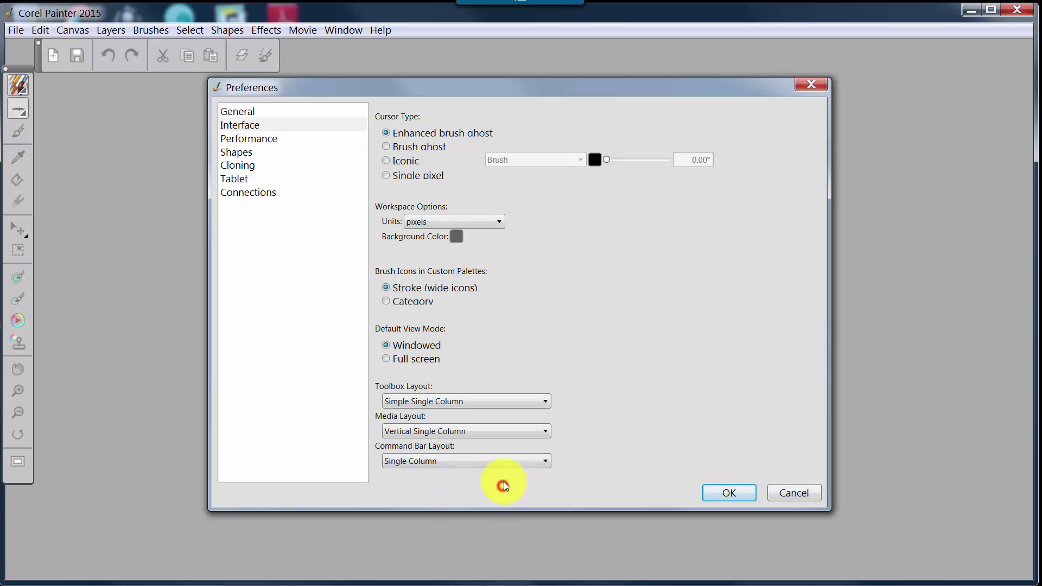
{"action": "left_click", "coordinate": [725, 492]}
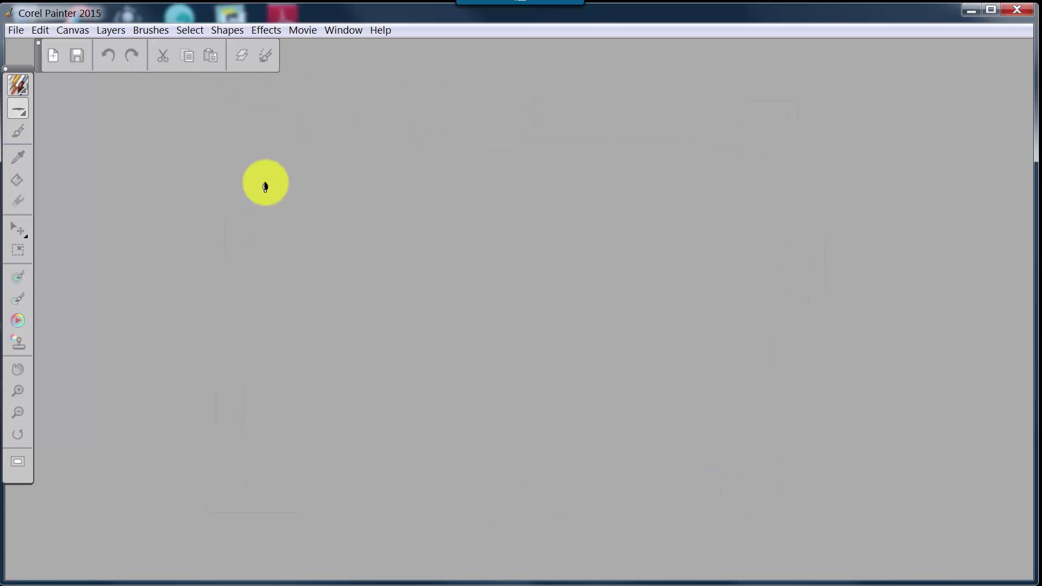
{"action": "left_click_drag", "start_coordinate": [37, 54], "coordinate": [63, 62]}
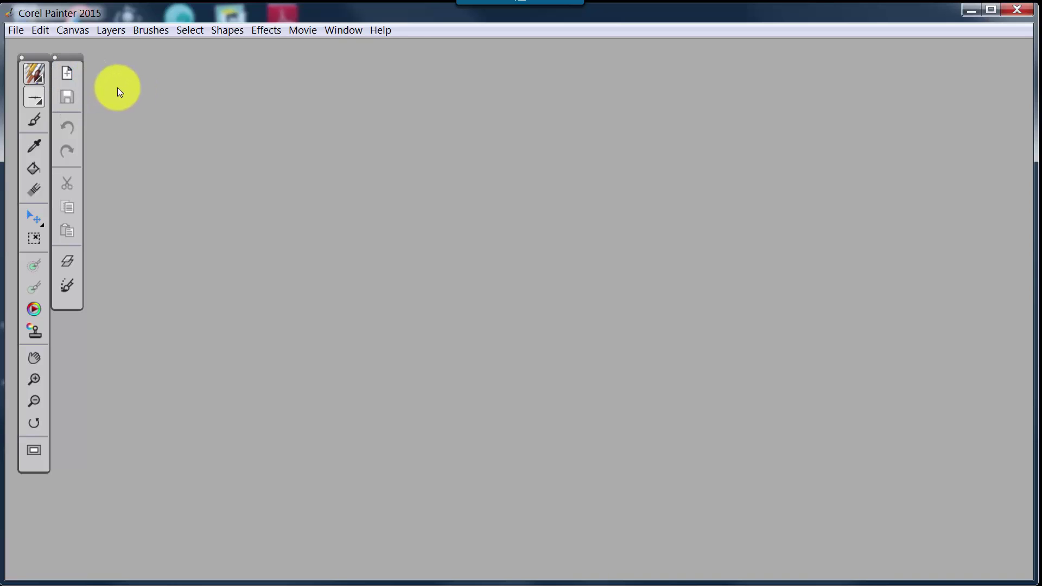
Create a 1400 by 780 pixel image from the Horizontal Flower Landscape preset and move its window clear of the toolbars
{"action": "left_click", "coordinate": [62, 71]}
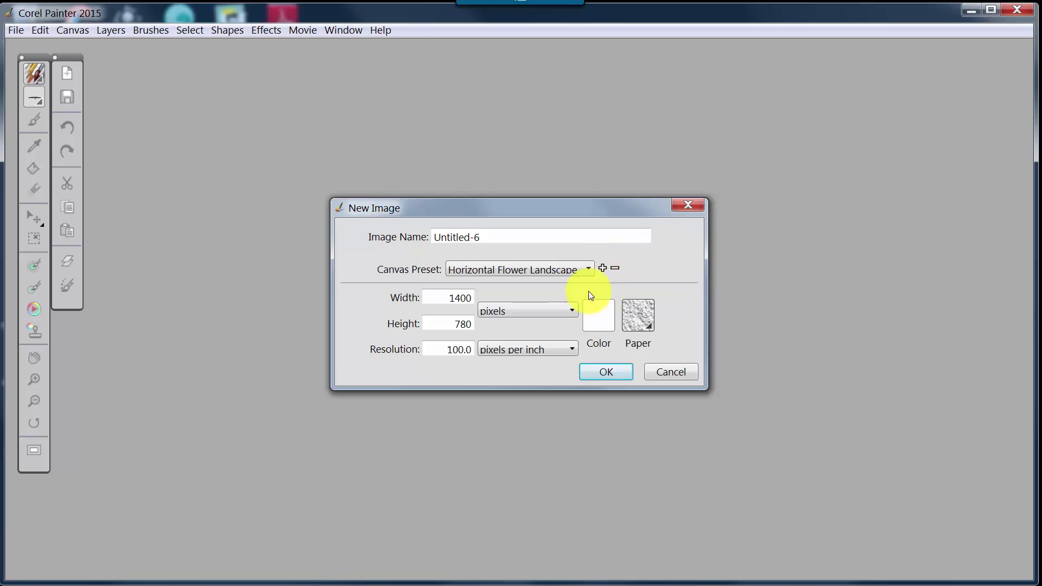
{"action": "left_click", "coordinate": [604, 372]}
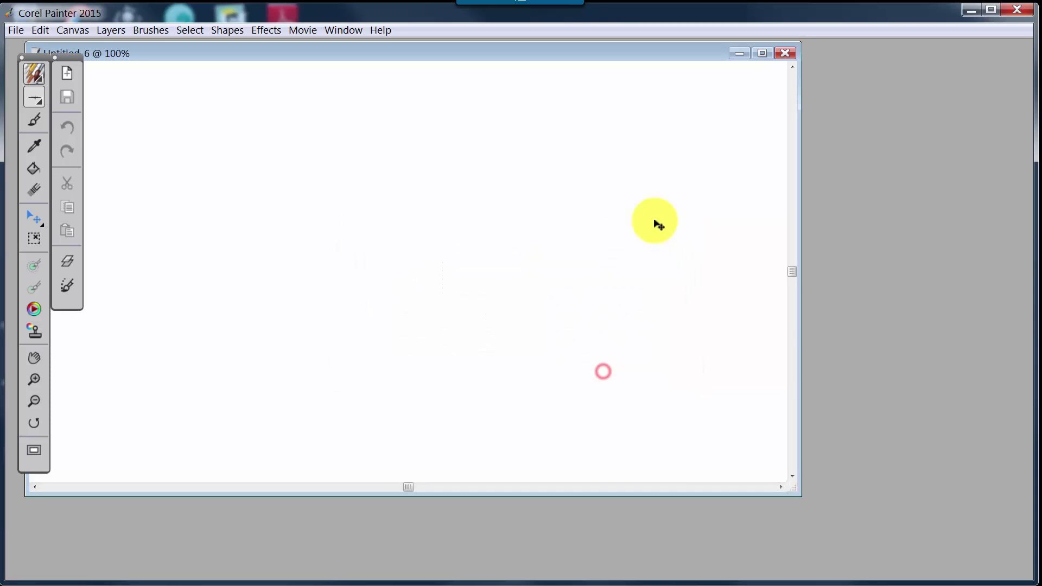
{"action": "left_click_drag", "start_coordinate": [435, 57], "coordinate": [526, 61]}
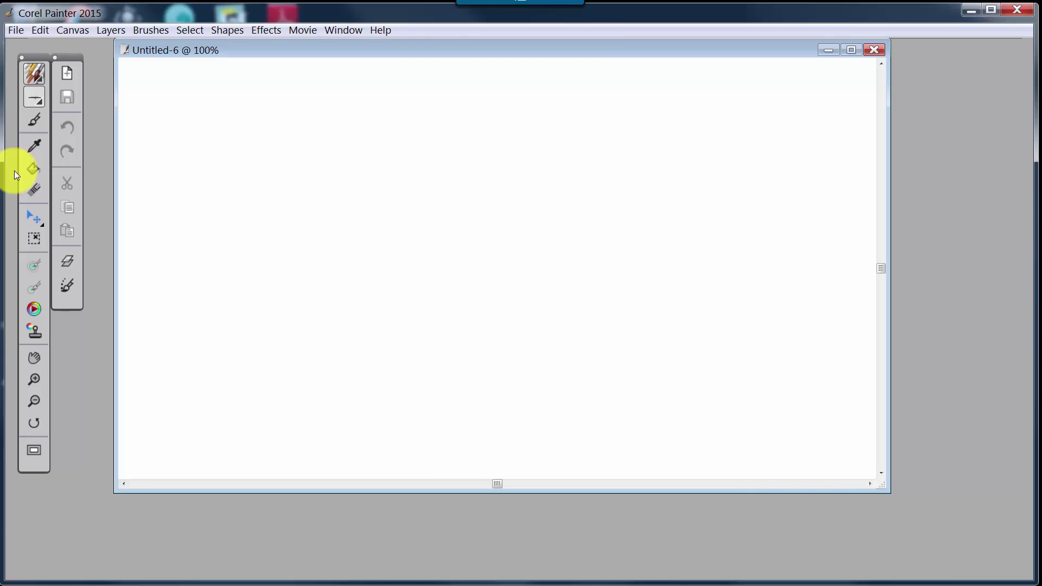
Paint a freehand green scribble with loops in the upper middle of the canvas, and open and dismiss the save dialog
{"action": "left_click", "coordinate": [34, 120]}
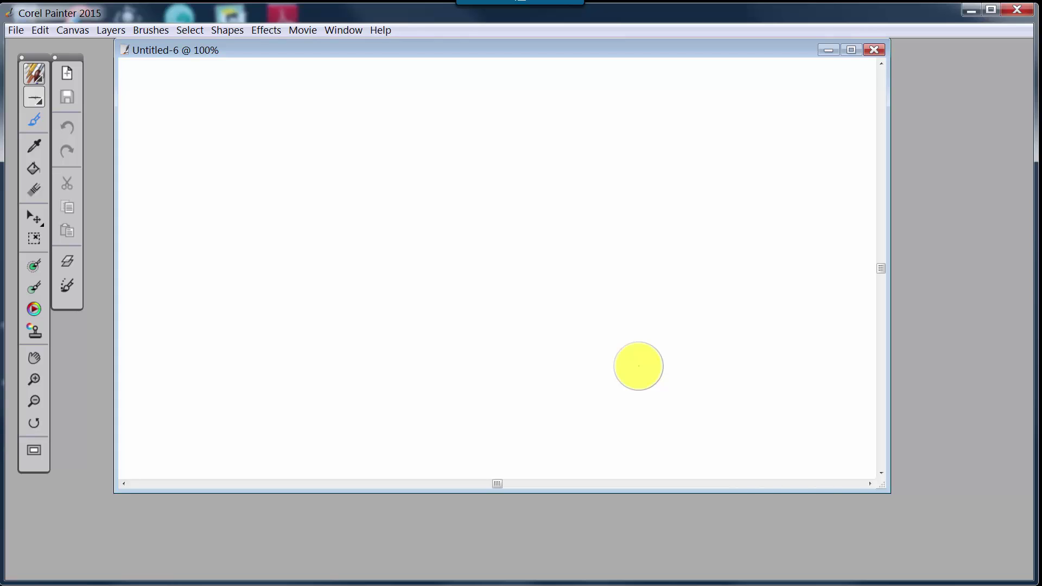
{"action": "mouse_move", "coordinate": [391, 266]}
{"action": "left_mouse_down"}
{"action": "mouse_move", "coordinate": [503, 170]}
{"action": "mouse_move", "coordinate": [442, 233]}
{"action": "mouse_move", "coordinate": [526, 195]}
{"action": "mouse_move", "coordinate": [516, 217]}
{"action": "mouse_move", "coordinate": [612, 256]}
{"action": "mouse_move", "coordinate": [552, 216]}
{"action": "mouse_move", "coordinate": [502, 302]}
{"action": "left_mouse_up"}
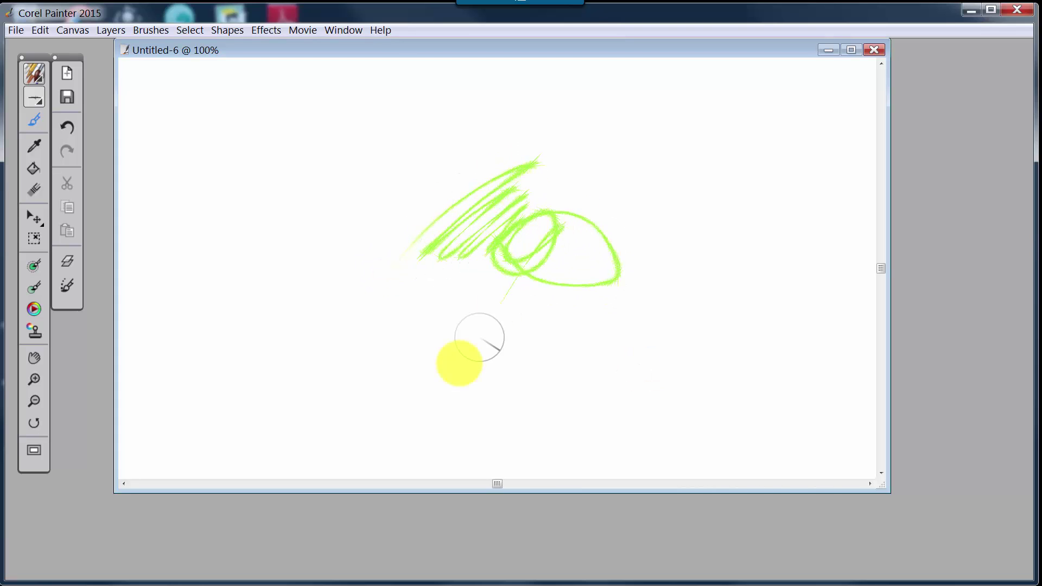
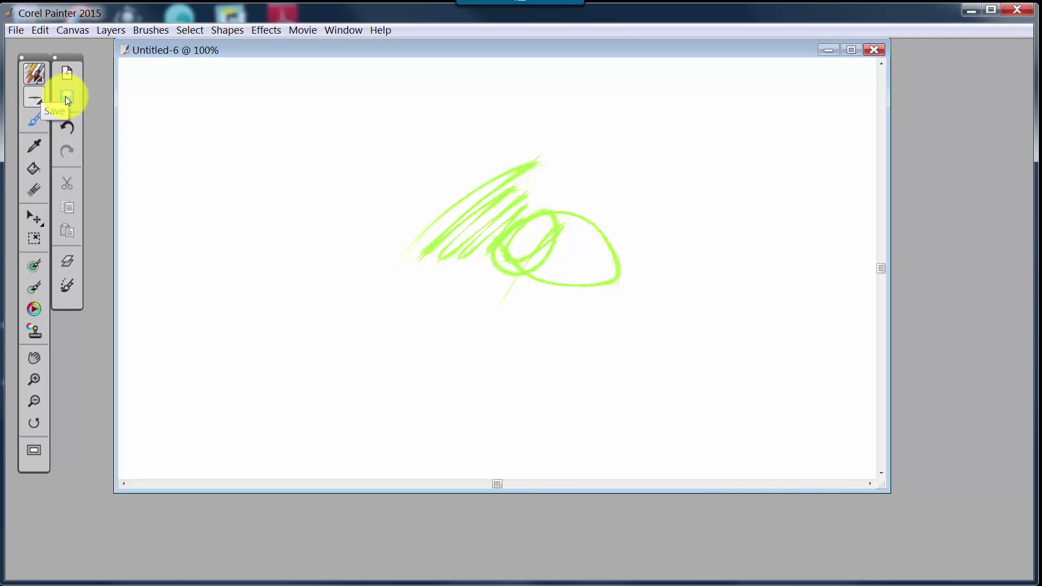
{"action": "left_click", "coordinate": [65, 96]}
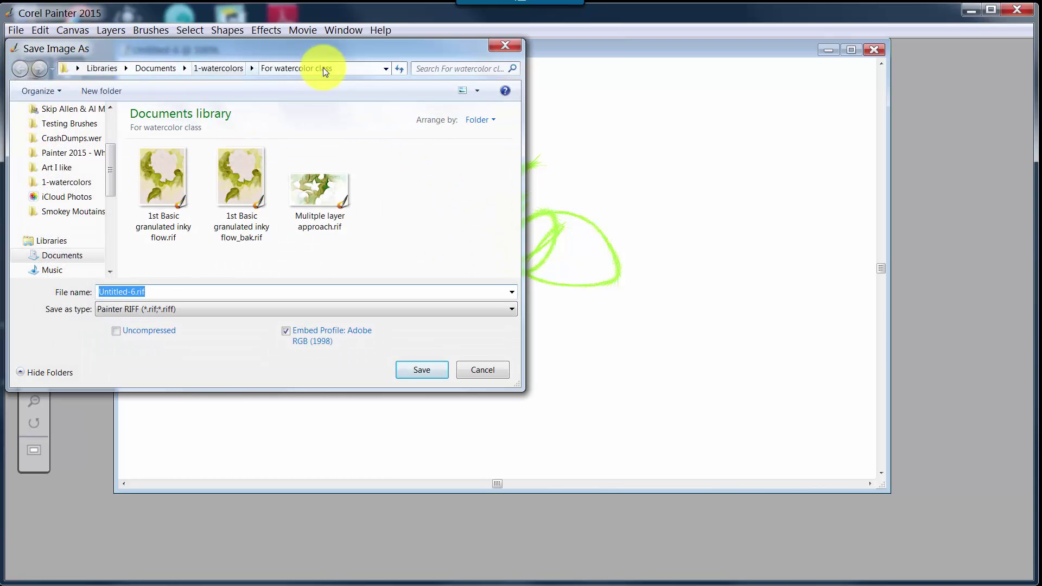
{"action": "left_click", "coordinate": [505, 47]}
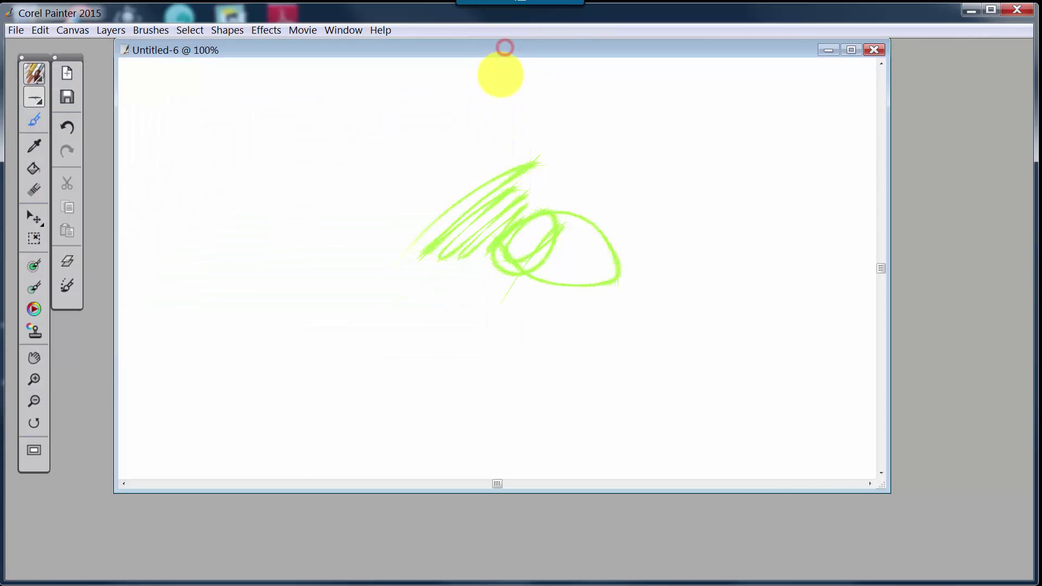
Undo and redo the green scribble three times
{"action": "left_click", "coordinate": [70, 123]}
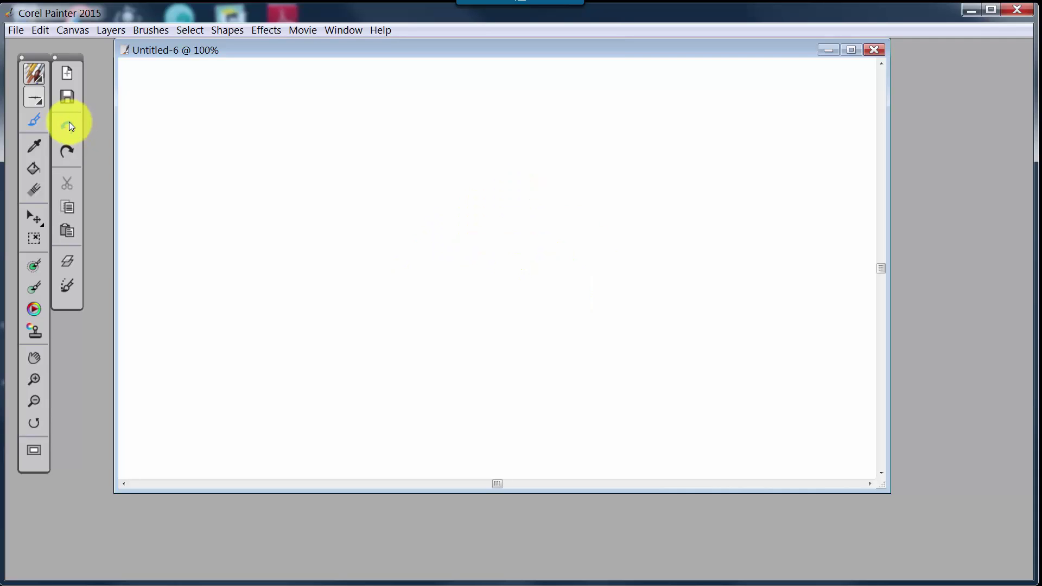
{"action": "left_click", "coordinate": [69, 149]}
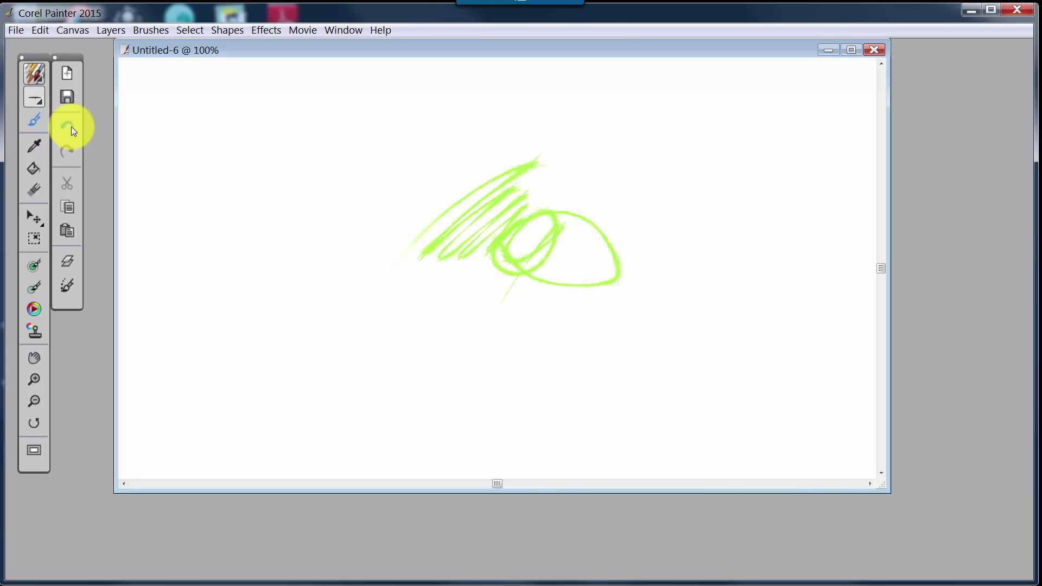
{"action": "left_click", "coordinate": [70, 126]}
{"action": "left_click", "coordinate": [62, 150]}
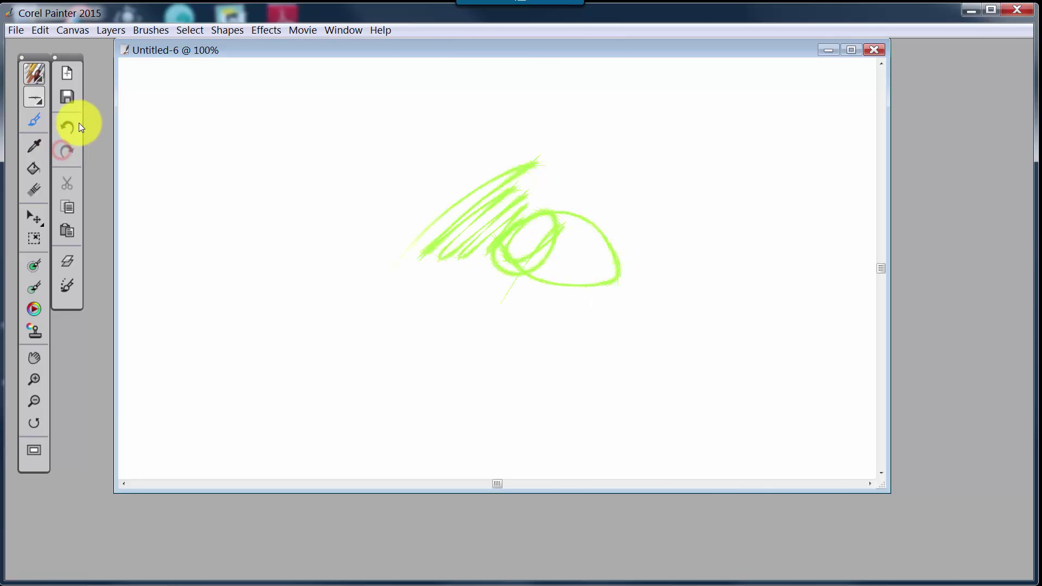
{"action": "left_click", "coordinate": [77, 123]}
{"action": "left_click", "coordinate": [63, 149]}
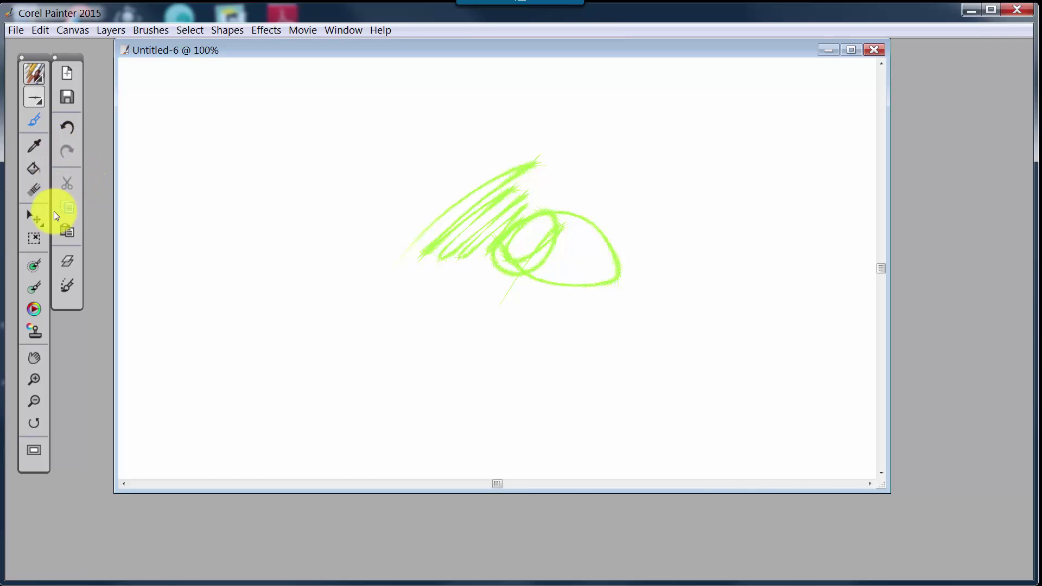
Enclose the whole green scribble in a rectangular selection
{"action": "left_click", "coordinate": [31, 217]}
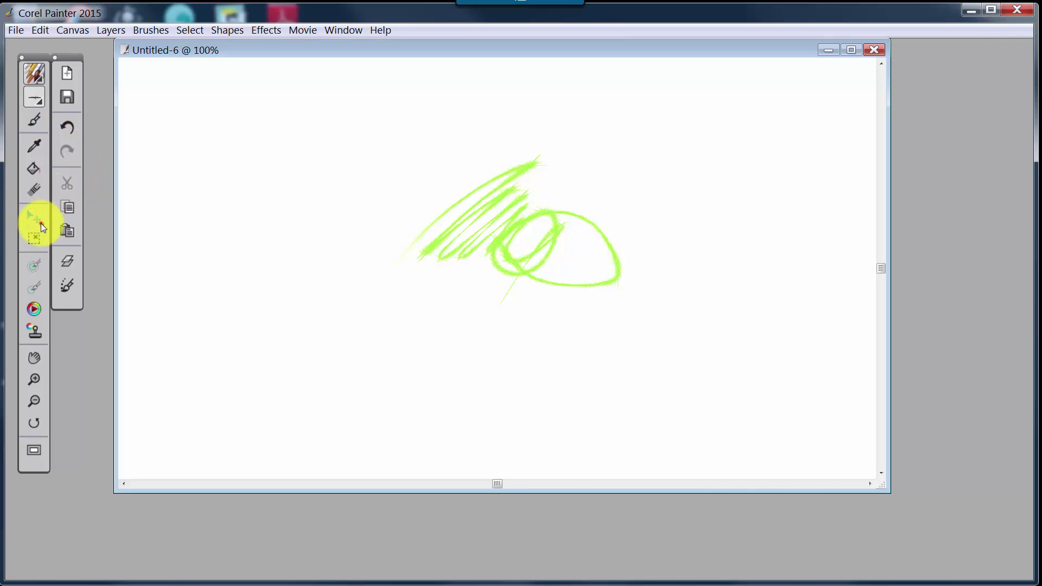
{"action": "left_click", "coordinate": [40, 224]}
{"action": "left_click", "coordinate": [53, 218]}
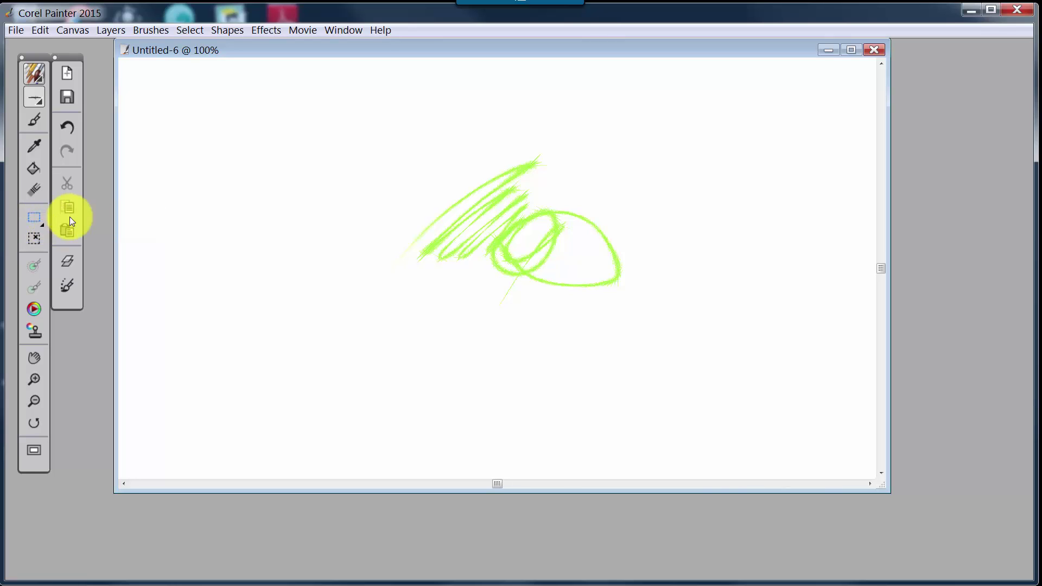
{"action": "left_click_drag", "start_coordinate": [385, 137], "coordinate": [413, 138]}
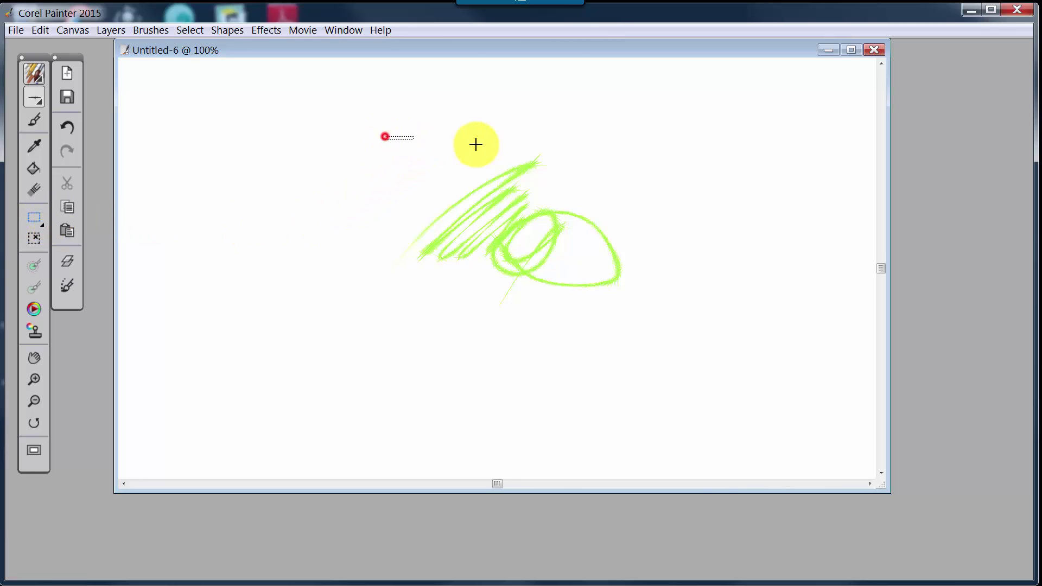
{"action": "mouse_move", "coordinate": [475, 144]}
{"action": "left_mouse_down"}
{"action": "mouse_move", "coordinate": [618, 196]}
{"action": "mouse_move", "coordinate": [645, 334]}
{"action": "left_mouse_up"}
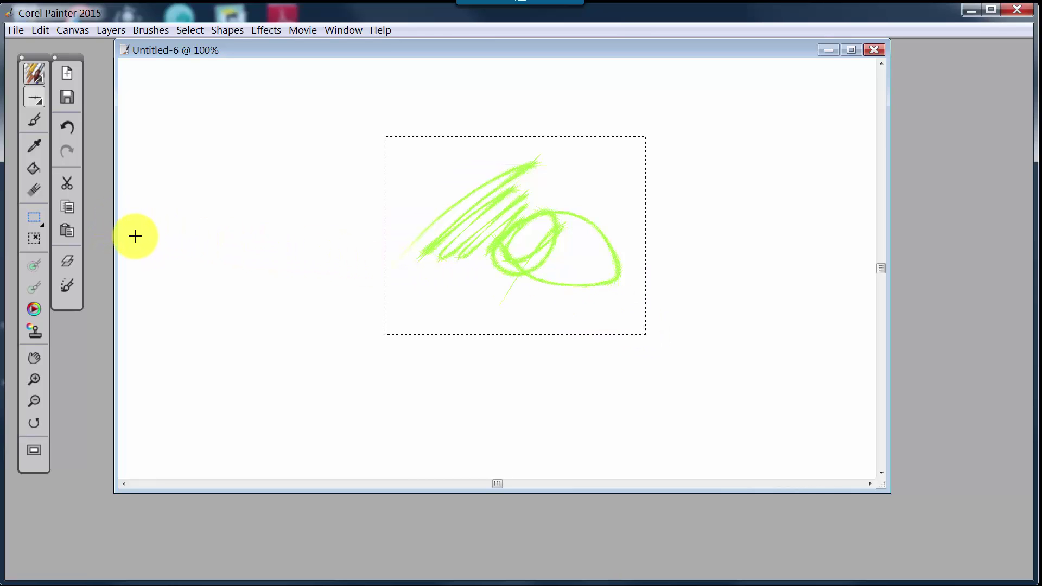
Copy the selected scribble, paste it, and move the pasted copy to the lower left of the original
{"action": "left_click", "coordinate": [67, 205]}
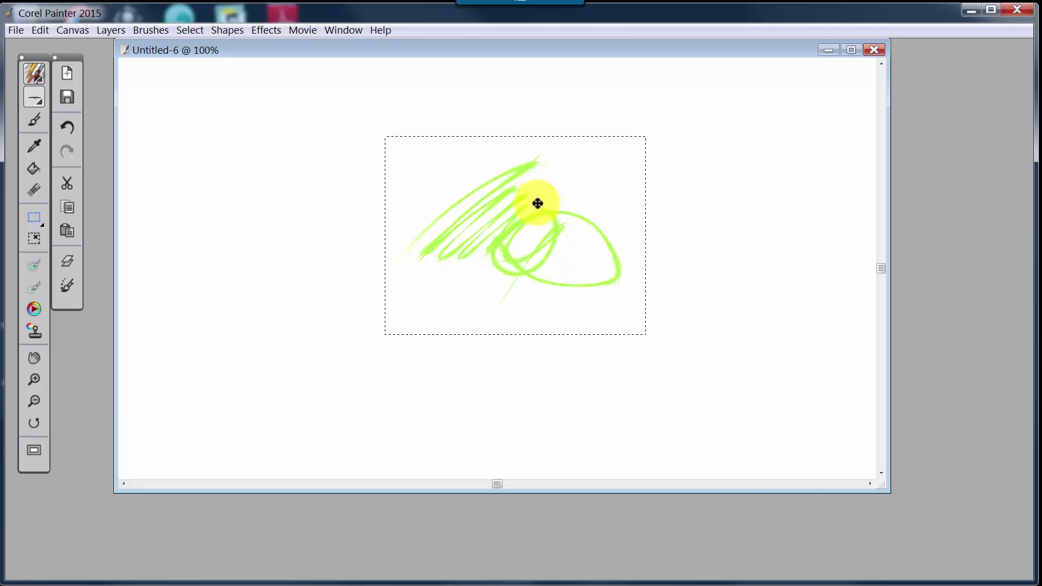
{"action": "left_click", "coordinate": [66, 226]}
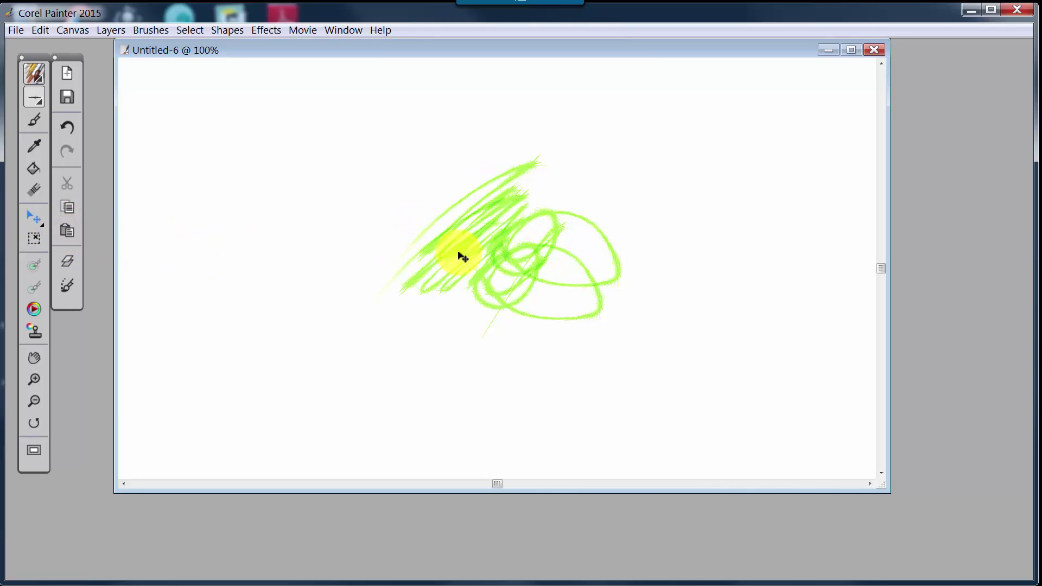
{"action": "mouse_move", "coordinate": [540, 285]}
{"action": "left_mouse_down"}
{"action": "mouse_move", "coordinate": [484, 302]}
{"action": "mouse_move", "coordinate": [347, 314]}
{"action": "left_mouse_up"}
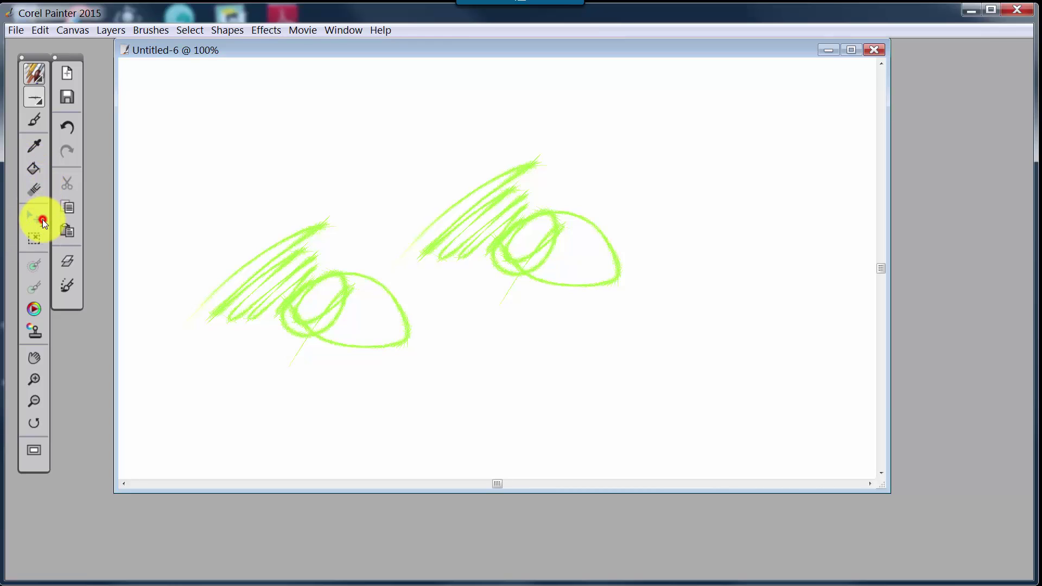
Enclose the lower-left scribble copy in a rectangular selection, then cut and paste it over the original scribble
{"action": "left_click_drag", "start_coordinate": [42, 218], "coordinate": [79, 217]}
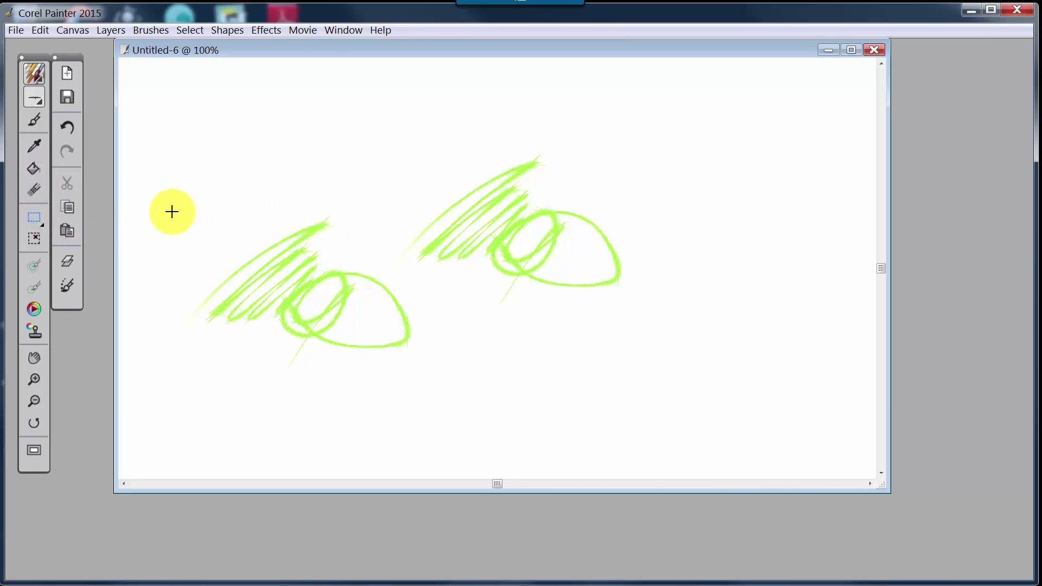
{"action": "left_click_drag", "start_coordinate": [167, 207], "coordinate": [413, 373]}
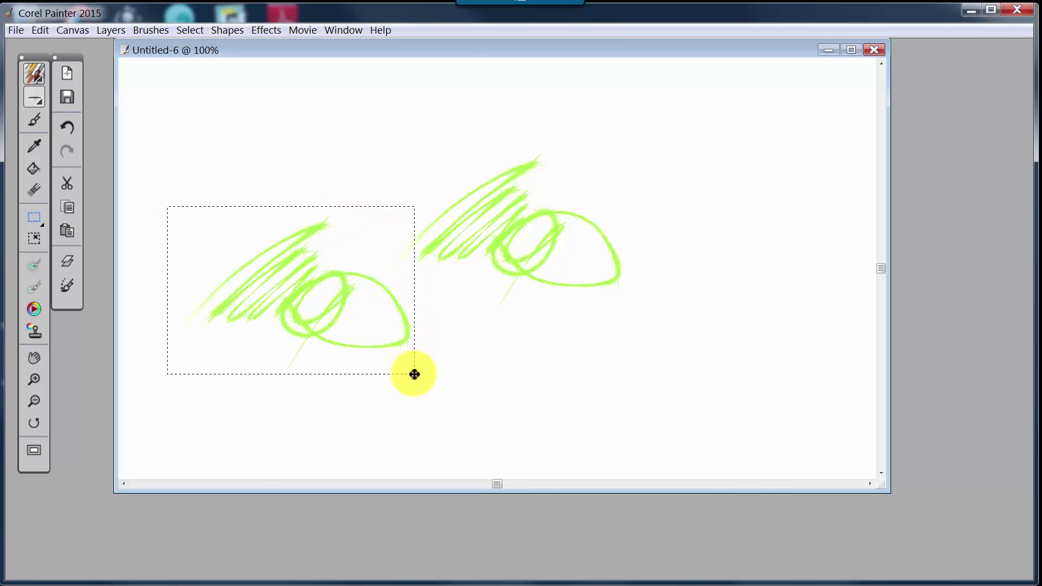
{"action": "left_click", "coordinate": [68, 183]}
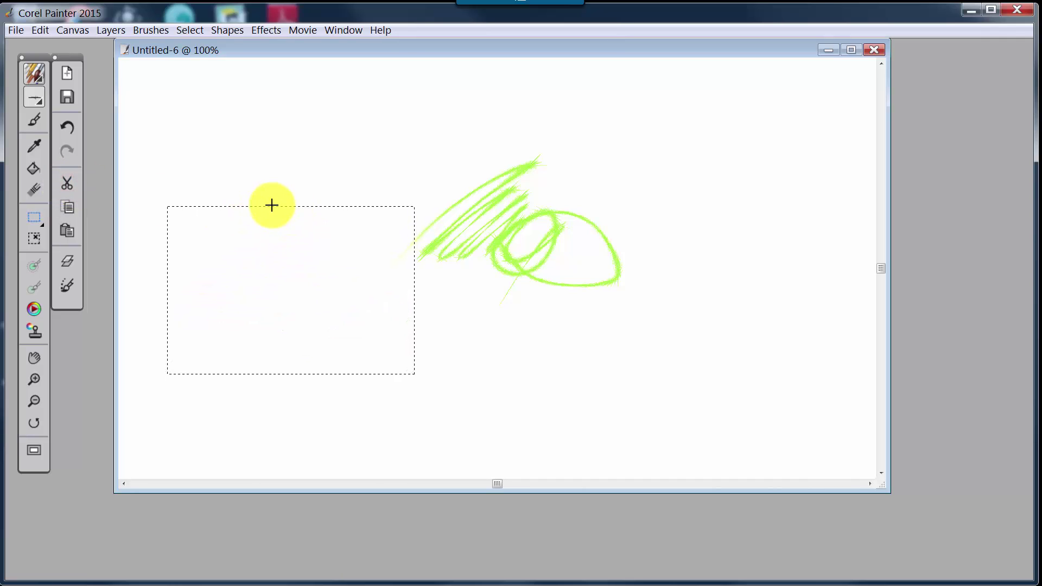
{"action": "left_click", "coordinate": [63, 229]}
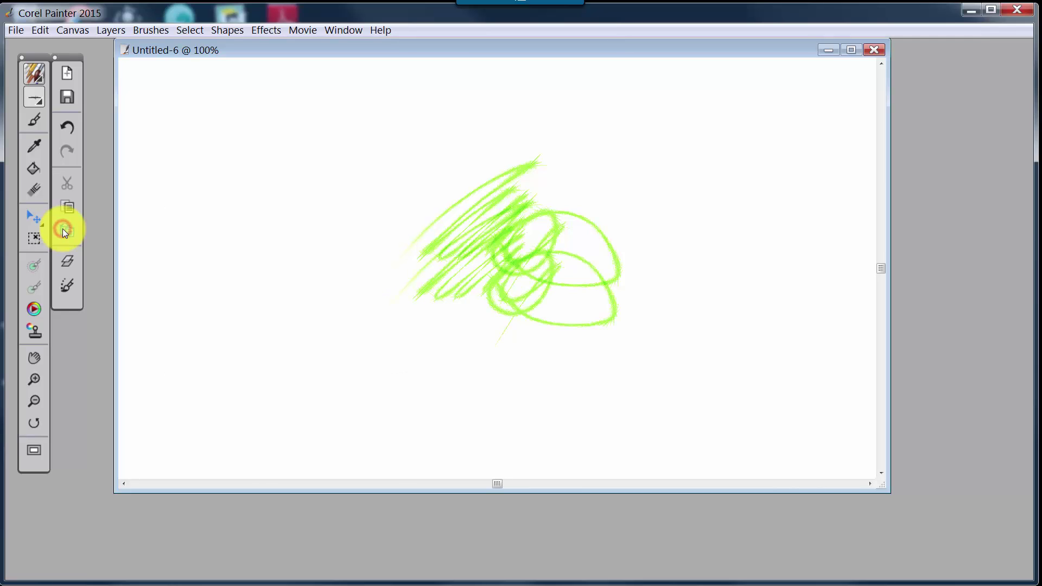
{"action": "left_click_drag", "start_coordinate": [518, 290], "coordinate": [527, 267]}
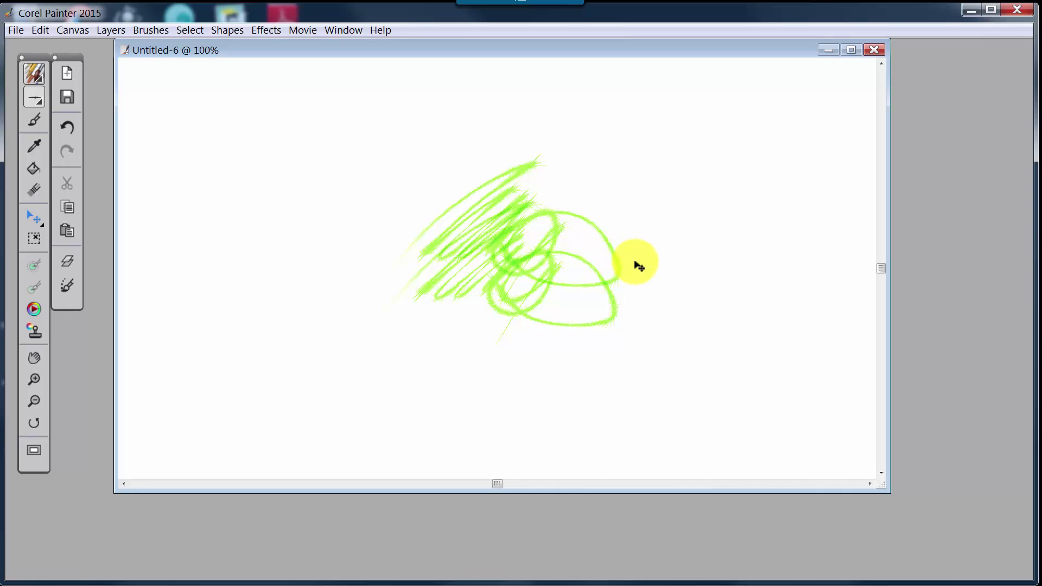
Show the Layers panel, lengthen it until all the layers fit, and place it over the canvas's right edge
{"action": "left_click", "coordinate": [67, 261]}
{"action": "left_click_drag", "start_coordinate": [937, 77], "coordinate": [800, 121]}
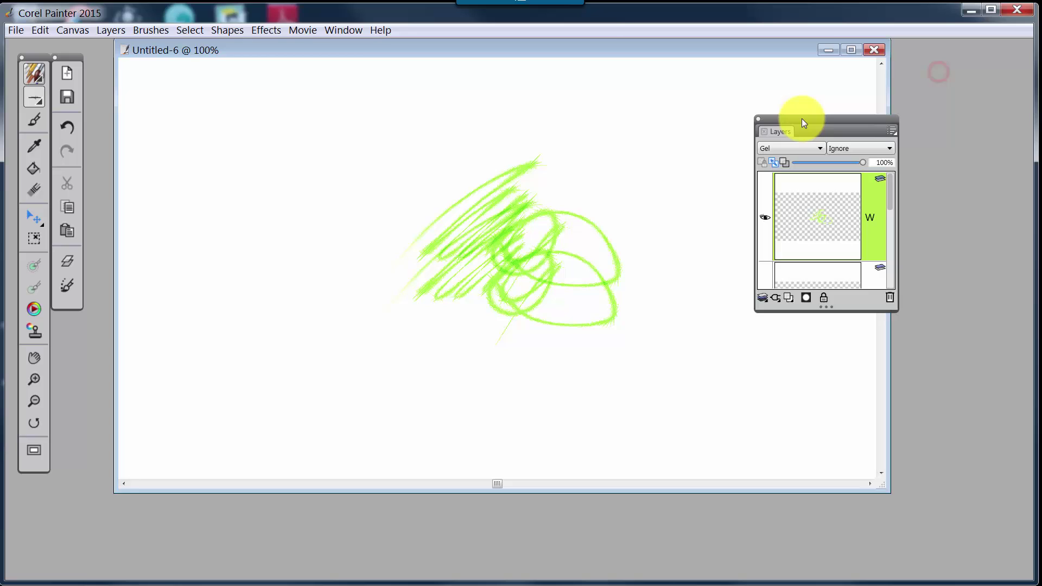
{"action": "left_click", "coordinate": [66, 262]}
{"action": "left_click", "coordinate": [66, 262]}
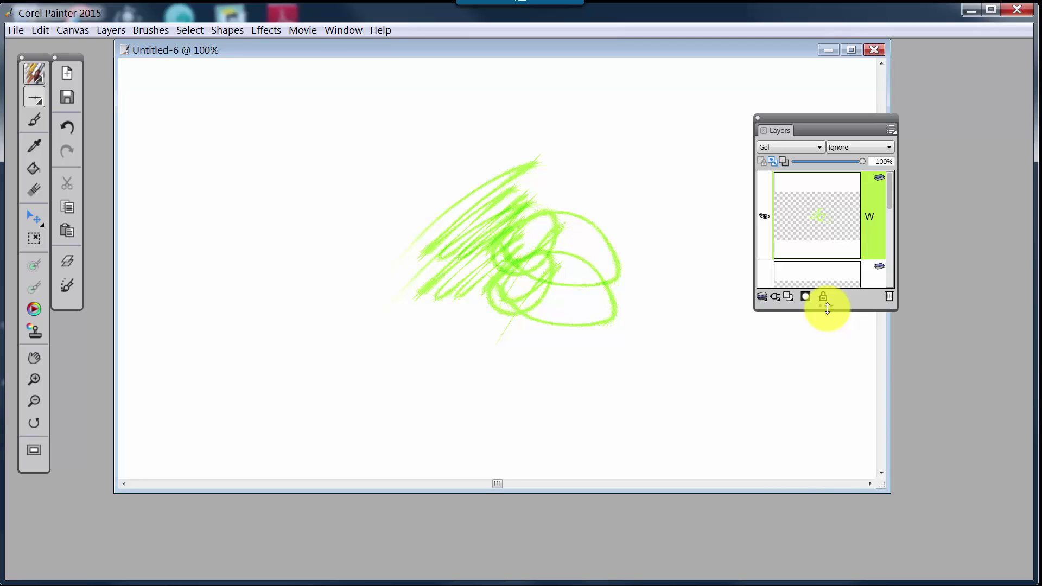
{"action": "left_click_drag", "start_coordinate": [826, 309], "coordinate": [852, 564]}
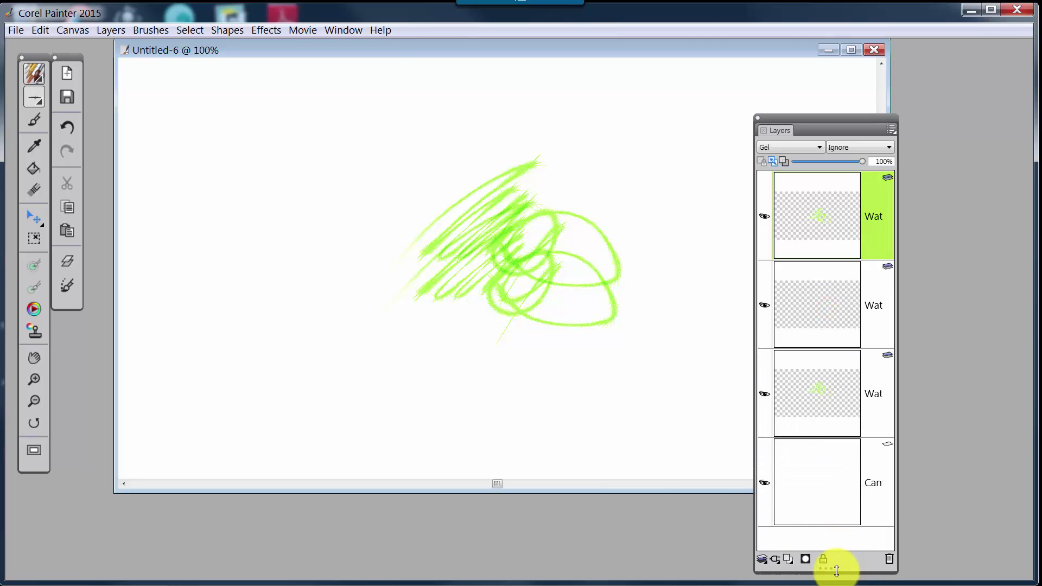
{"action": "left_click_drag", "start_coordinate": [859, 126], "coordinate": [936, 67]}
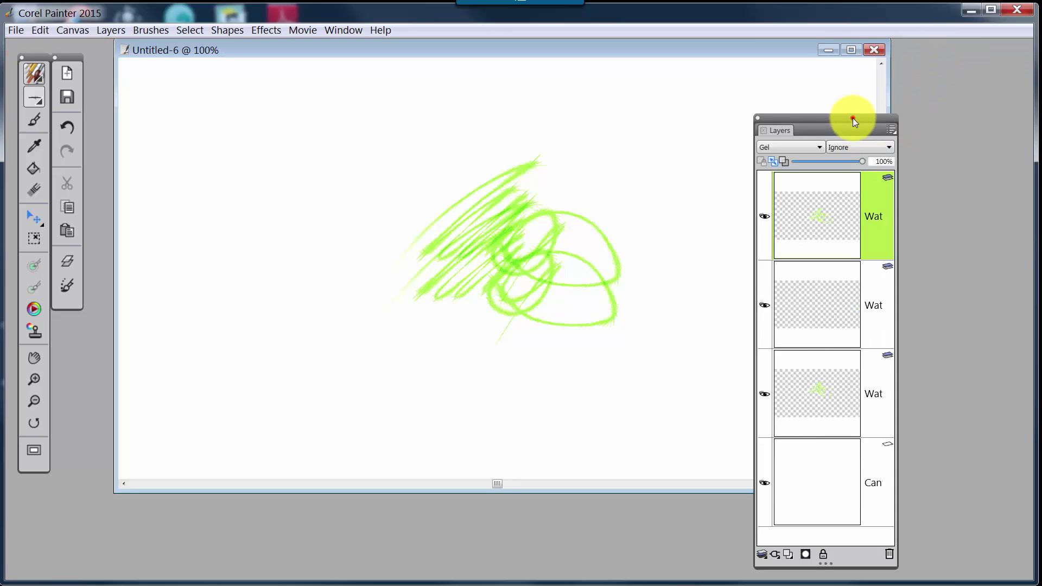
{"action": "left_click_drag", "start_coordinate": [853, 116], "coordinate": [934, 56]}
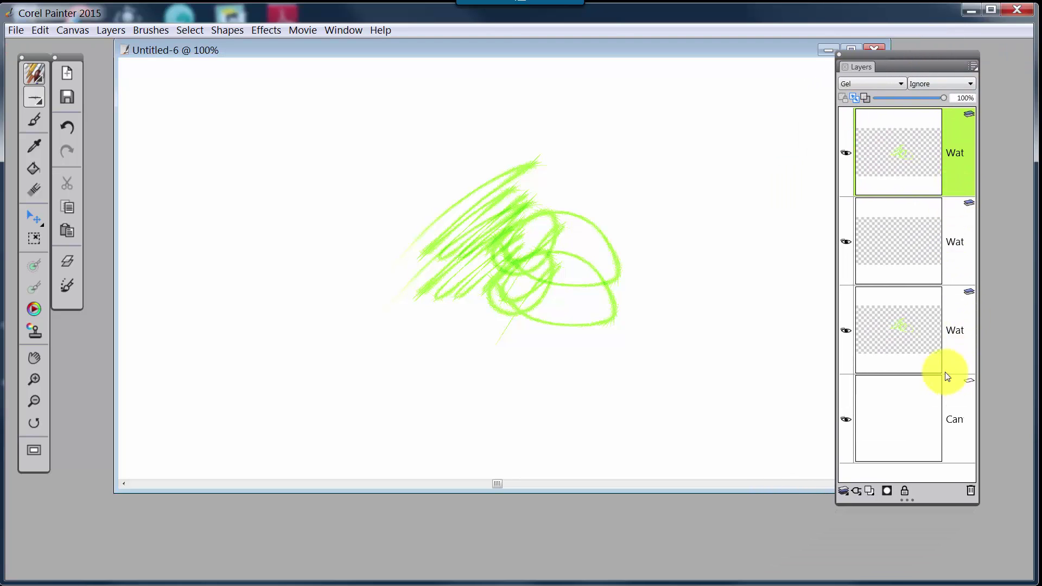
{"action": "left_click_drag", "start_coordinate": [901, 500], "coordinate": [901, 565]}
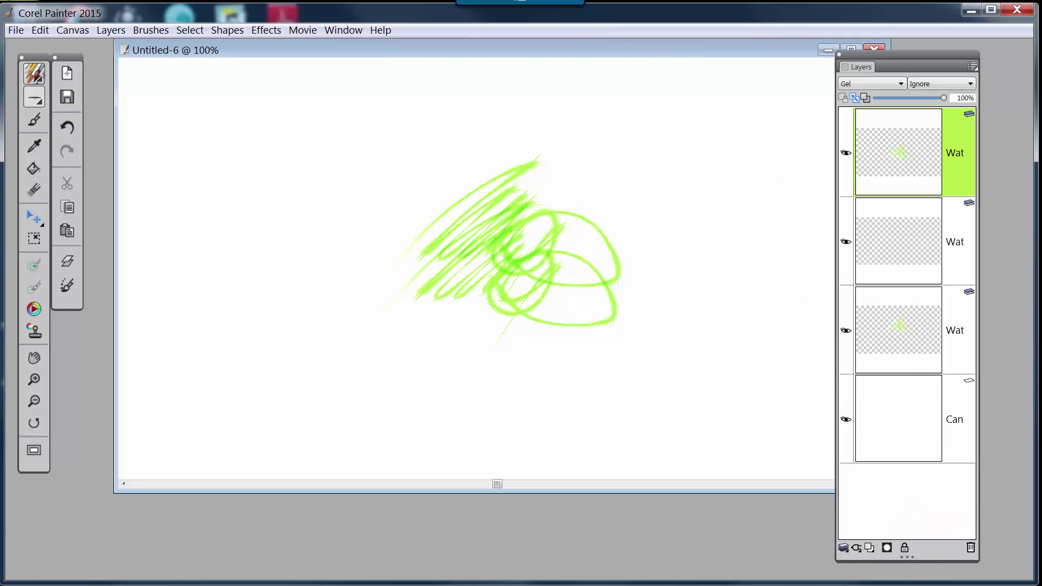
Hide and show the Layers panel twice
{"action": "left_click", "coordinate": [66, 262]}
{"action": "left_click", "coordinate": [67, 263]}
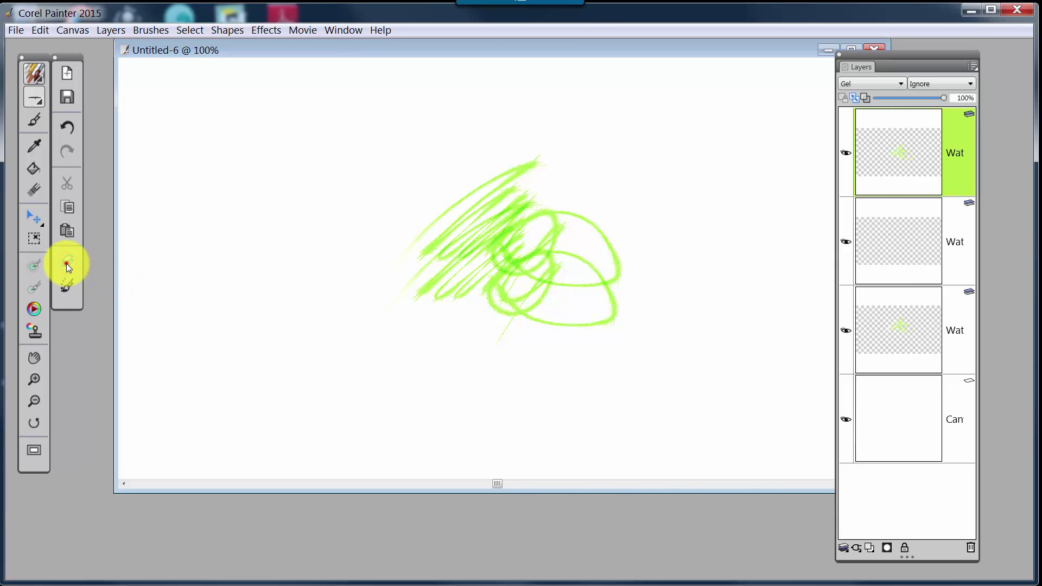
{"action": "left_click", "coordinate": [67, 263]}
{"action": "left_click", "coordinate": [67, 263]}
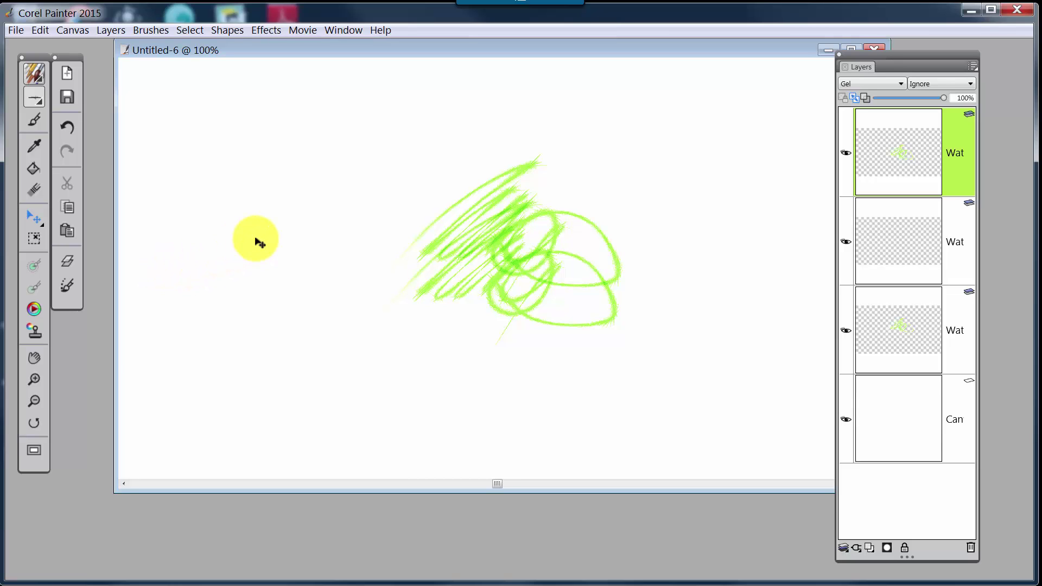
Show the Color panel and detach the Color, Mixer and Color Set Libraries group from the Navigator and Channels palette
{"action": "left_click", "coordinate": [344, 30]}
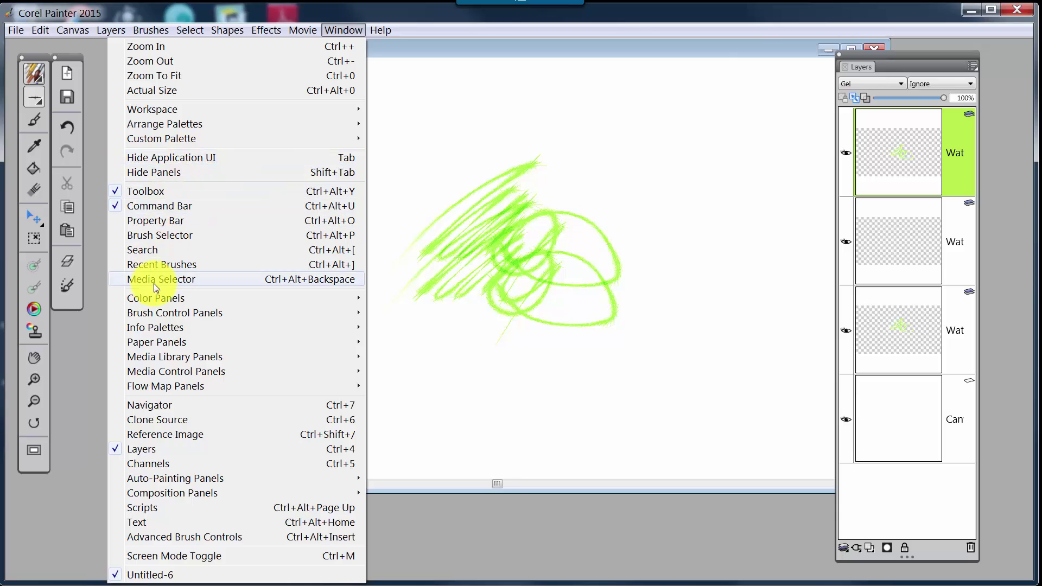
{"action": "mouse_move", "coordinate": [161, 298]}
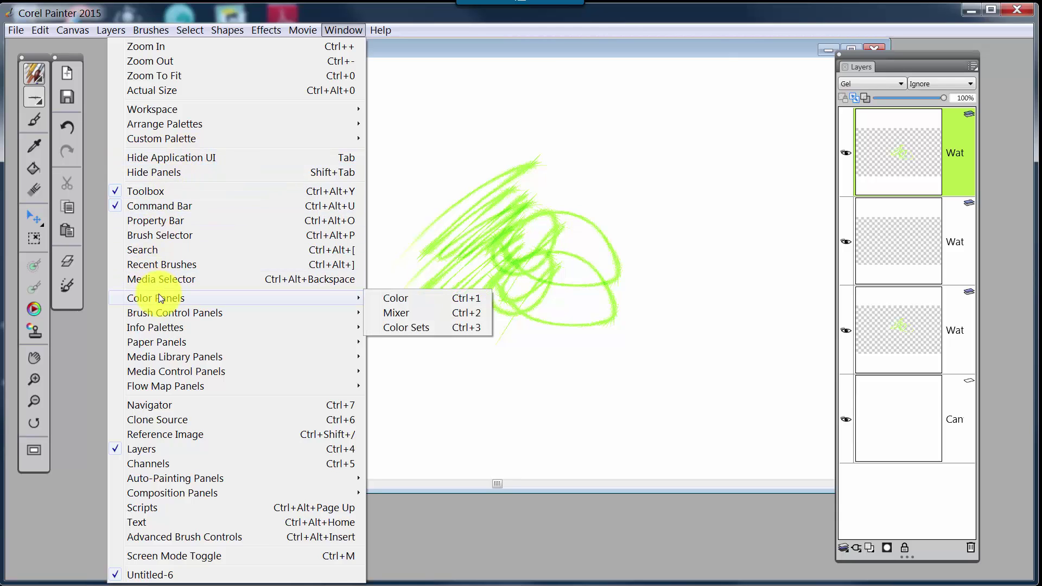
{"action": "left_click", "coordinate": [478, 299]}
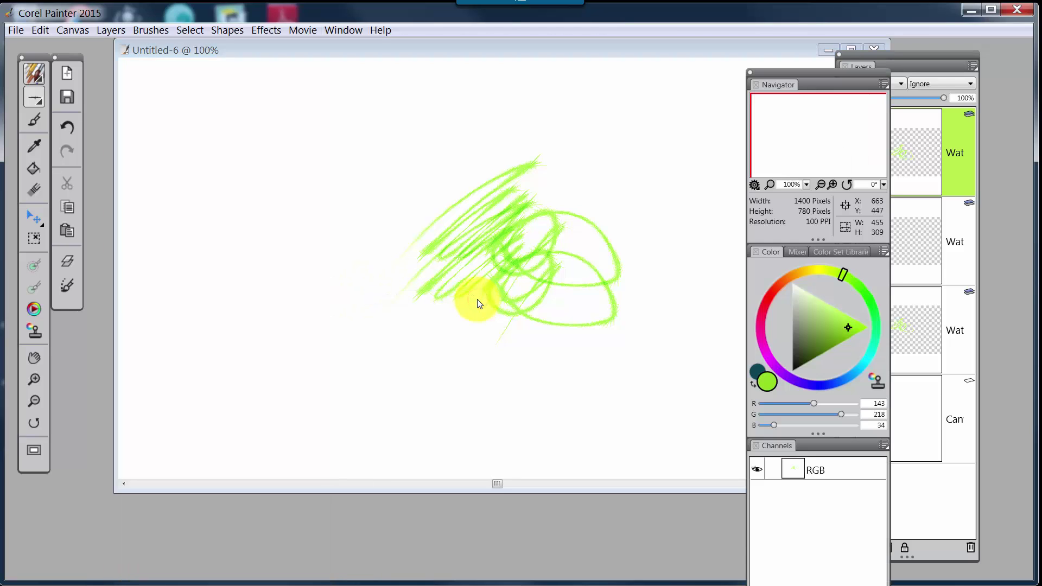
{"action": "left_click_drag", "start_coordinate": [798, 79], "coordinate": [403, 55]}
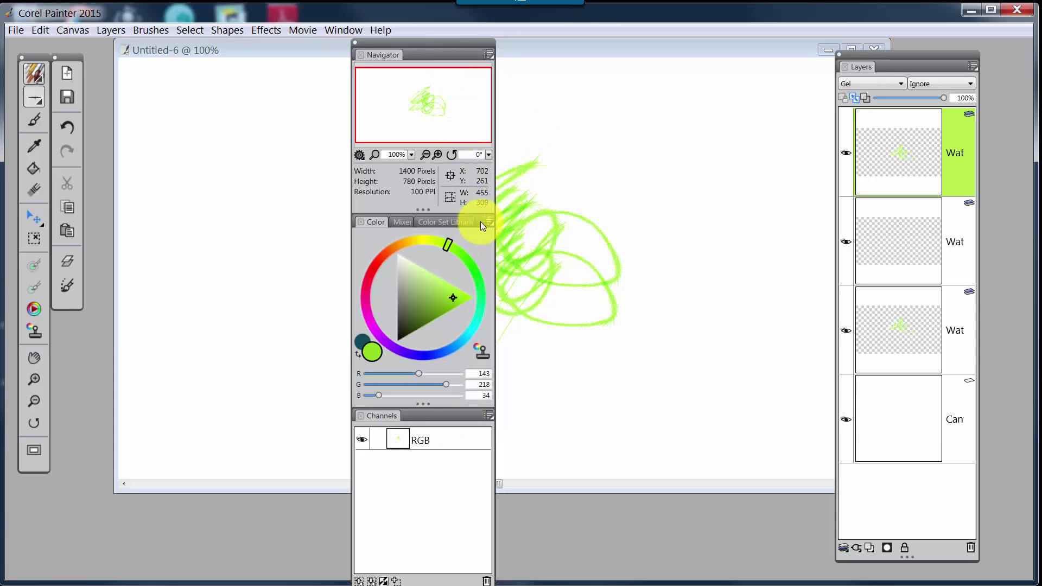
{"action": "left_click_drag", "start_coordinate": [477, 222], "coordinate": [693, 213]}
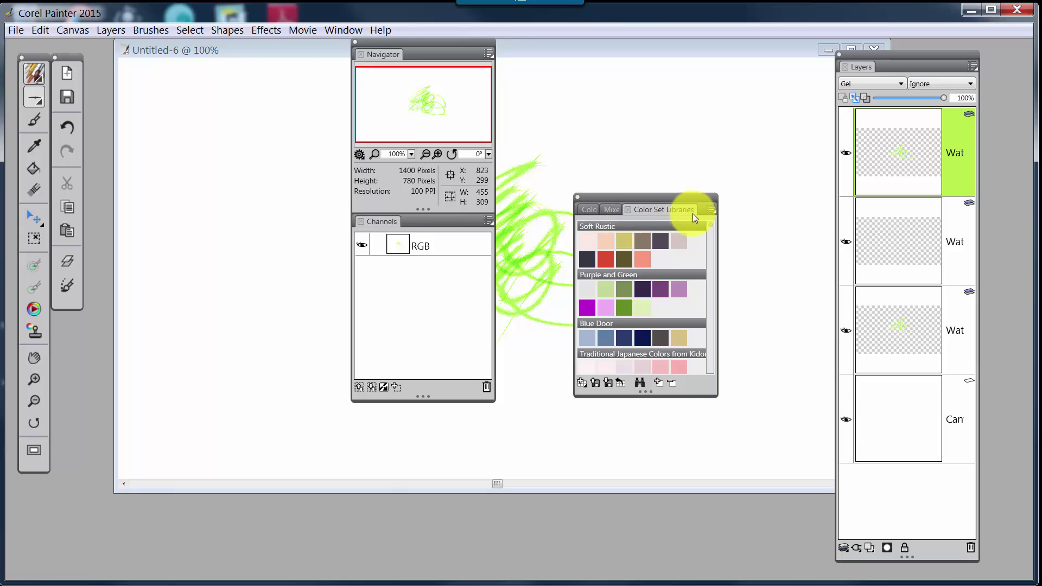
Look through the Mixer and Color Set Libraries panels in the detached group and return to the Color panel
{"action": "left_click", "coordinate": [588, 209]}
{"action": "left_click", "coordinate": [625, 208]}
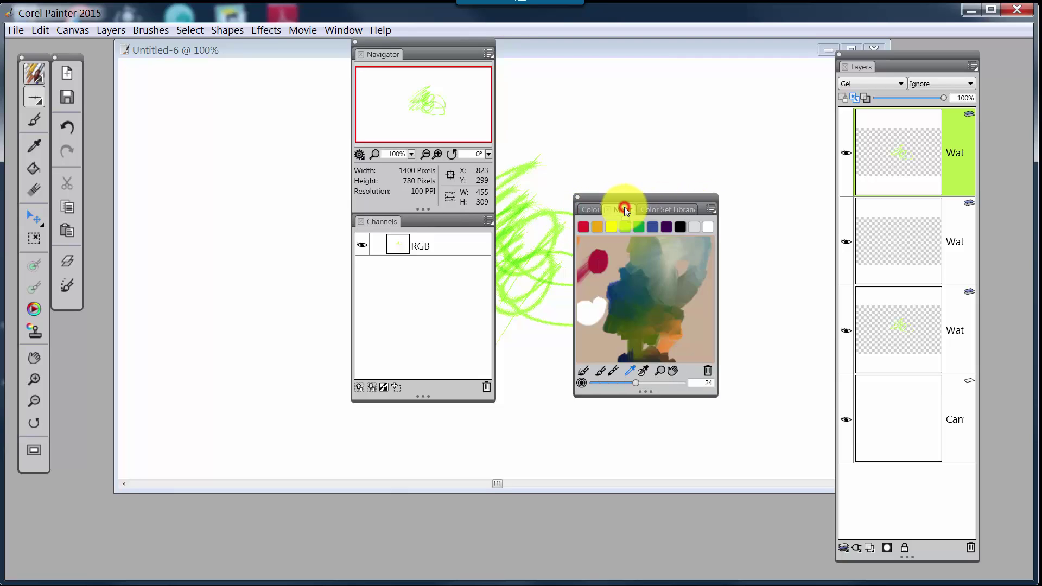
{"action": "left_click", "coordinate": [652, 209]}
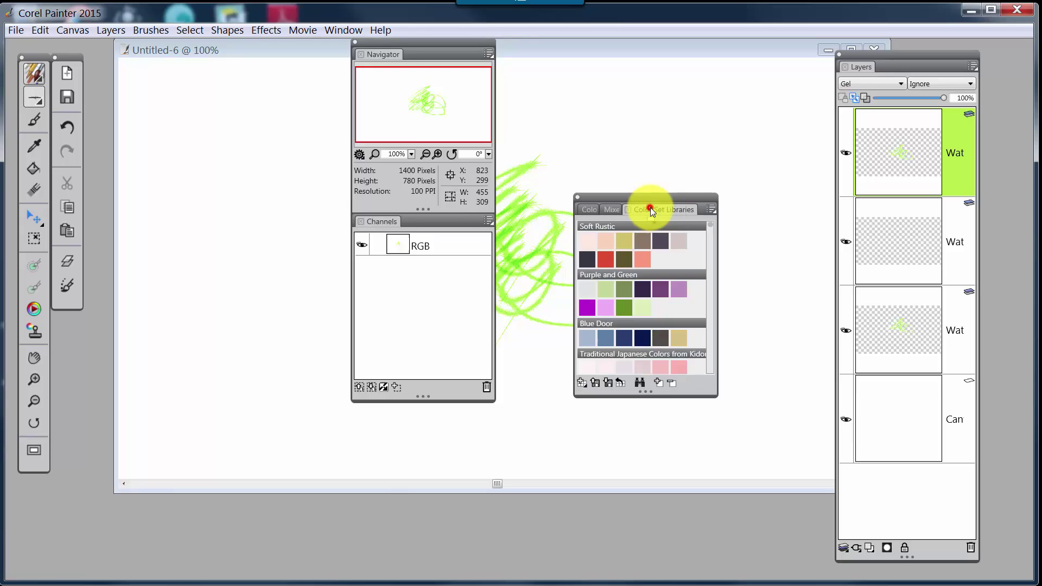
{"action": "left_click", "coordinate": [585, 209]}
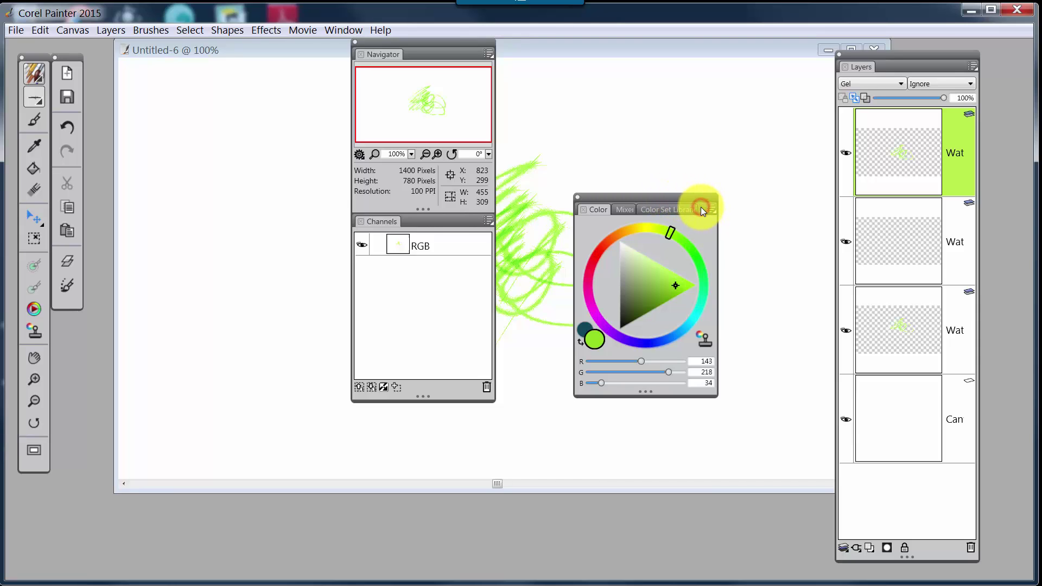
Dock the color panel group above the Layers panel and collapse it with Mixer as the active panel
{"action": "left_click_drag", "start_coordinate": [701, 207], "coordinate": [940, 85]}
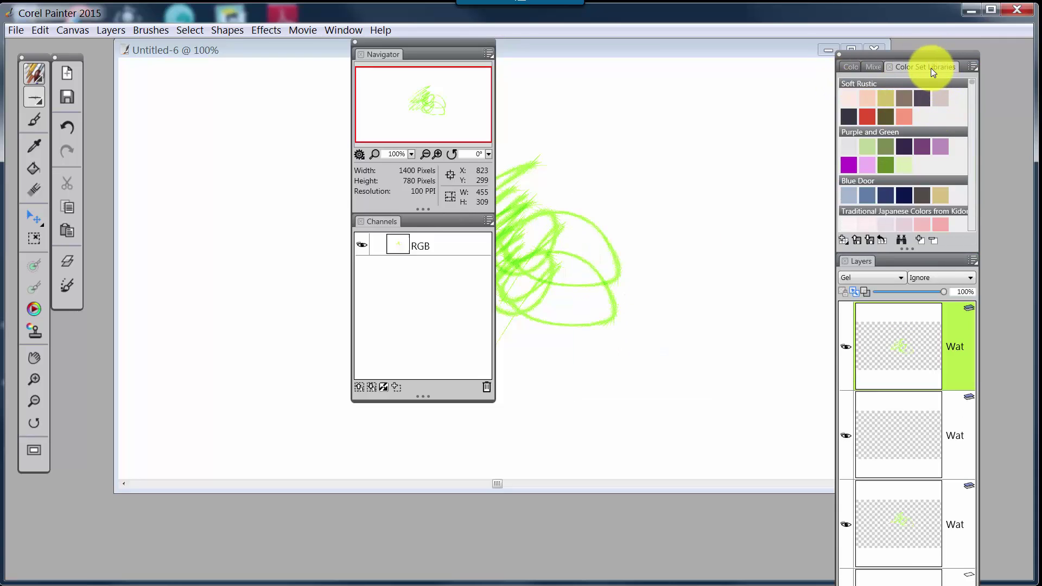
{"action": "left_click", "coordinate": [930, 67]}
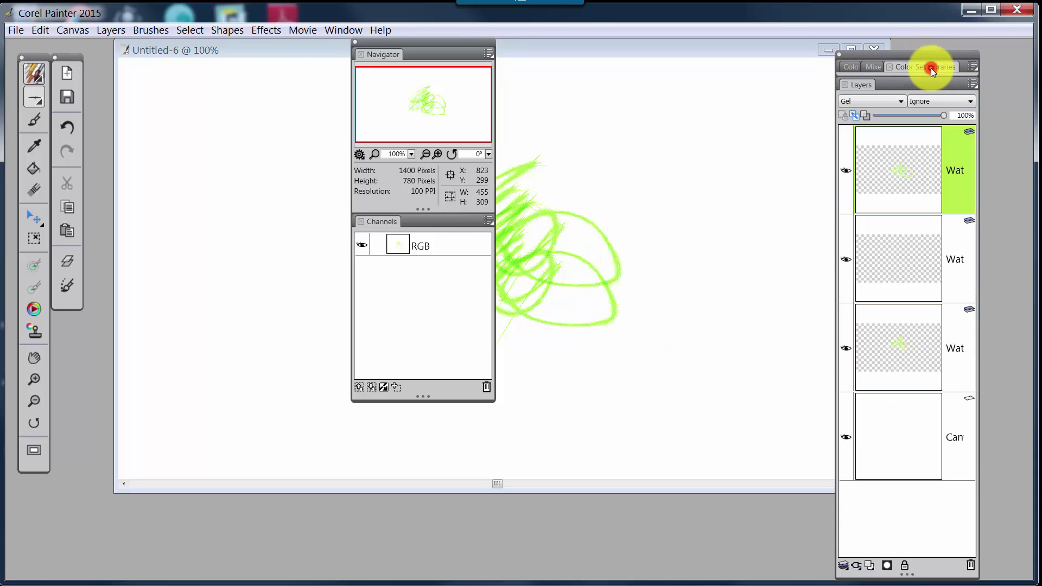
{"action": "left_click", "coordinate": [873, 66]}
{"action": "left_click", "coordinate": [875, 66]}
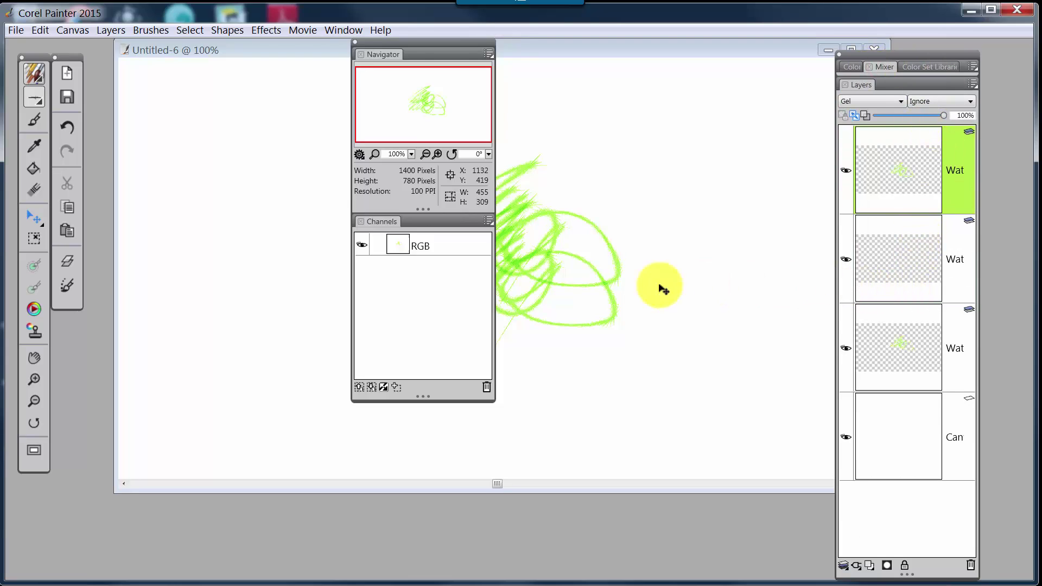
Close the Navigator and Channels palette, and toggle the combined color and Layers palette off and on twice
{"action": "left_click", "coordinate": [356, 41]}
{"action": "left_click", "coordinate": [66, 261]}
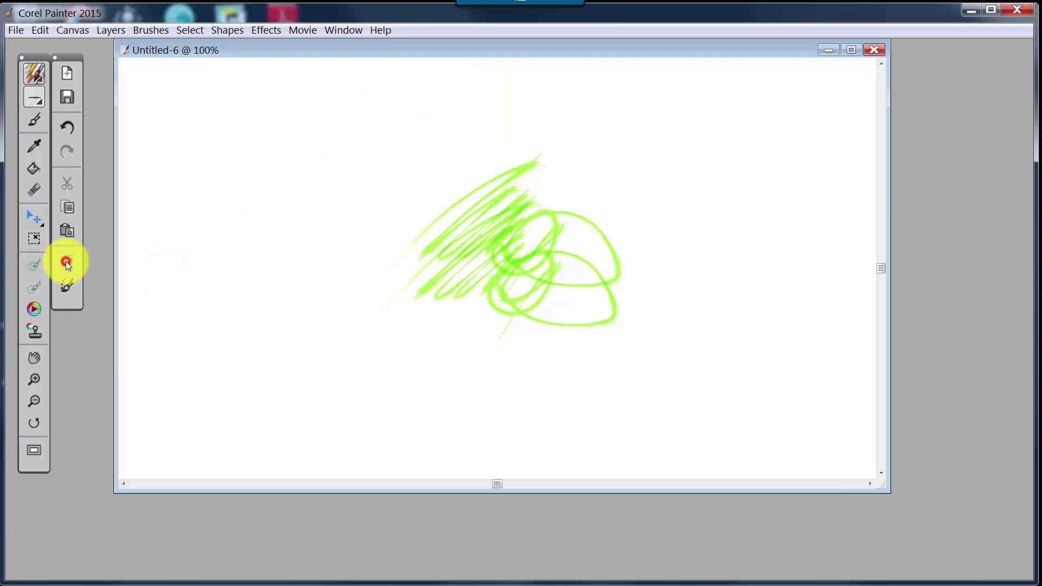
{"action": "left_click", "coordinate": [66, 261]}
{"action": "left_click", "coordinate": [66, 262]}
{"action": "left_click", "coordinate": [66, 262]}
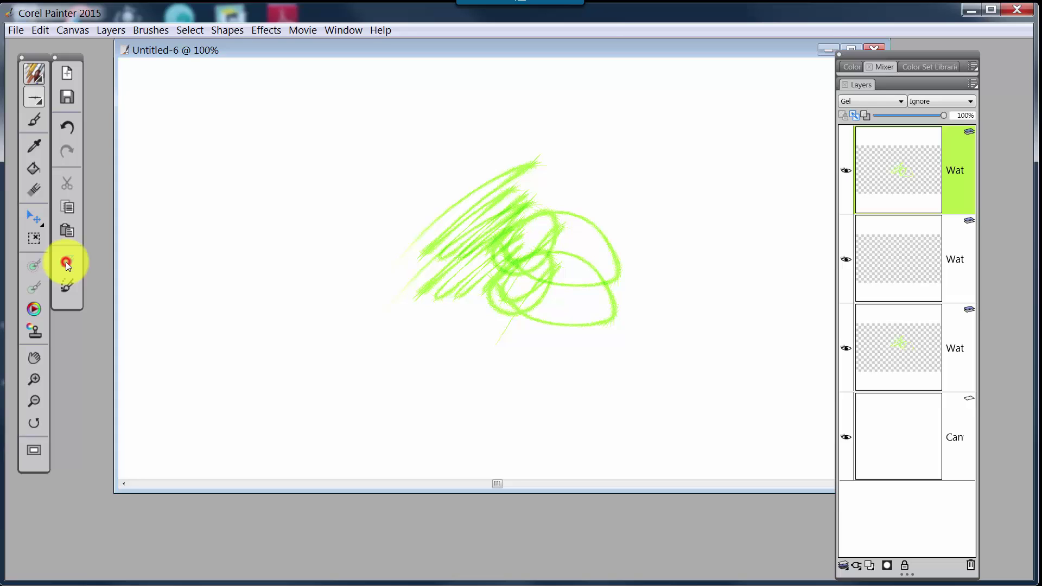
Shorten the Layers panel to fewer than two full layers, expanding and collapsing the Mixer panel above it
{"action": "left_click", "coordinate": [884, 67]}
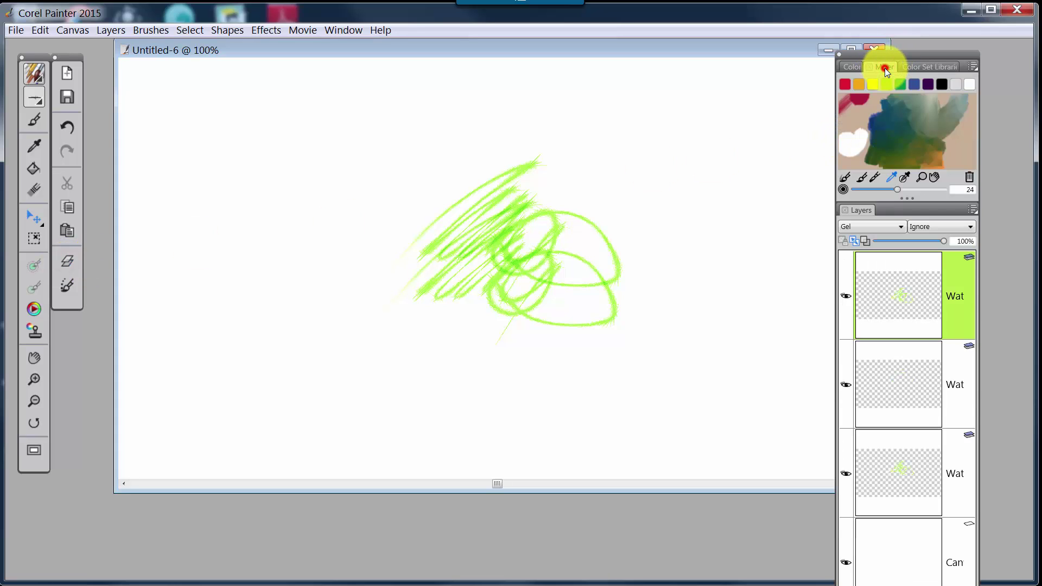
{"action": "left_click", "coordinate": [884, 67]}
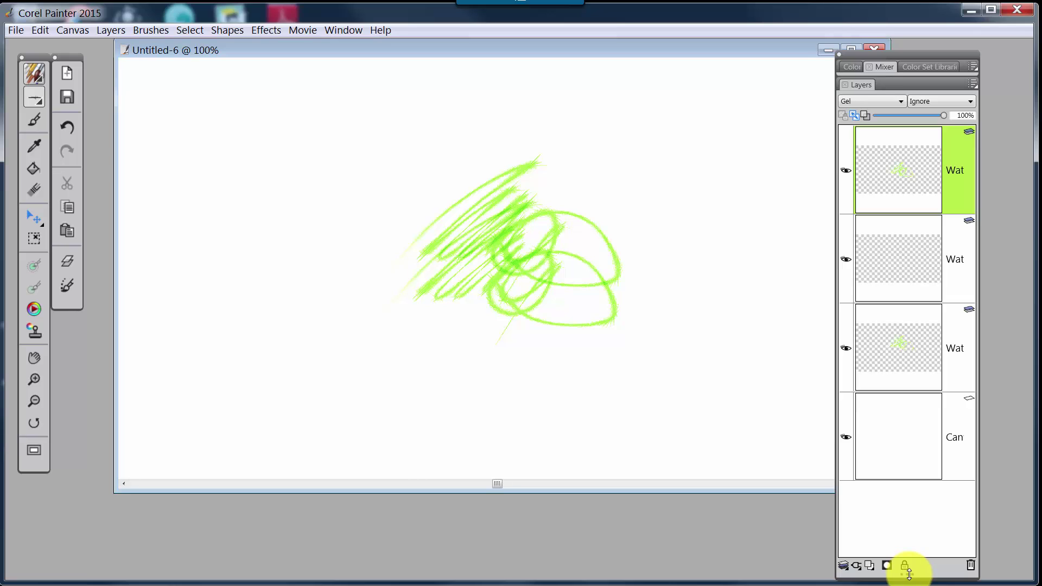
{"action": "left_click_drag", "start_coordinate": [910, 576], "coordinate": [889, 304]}
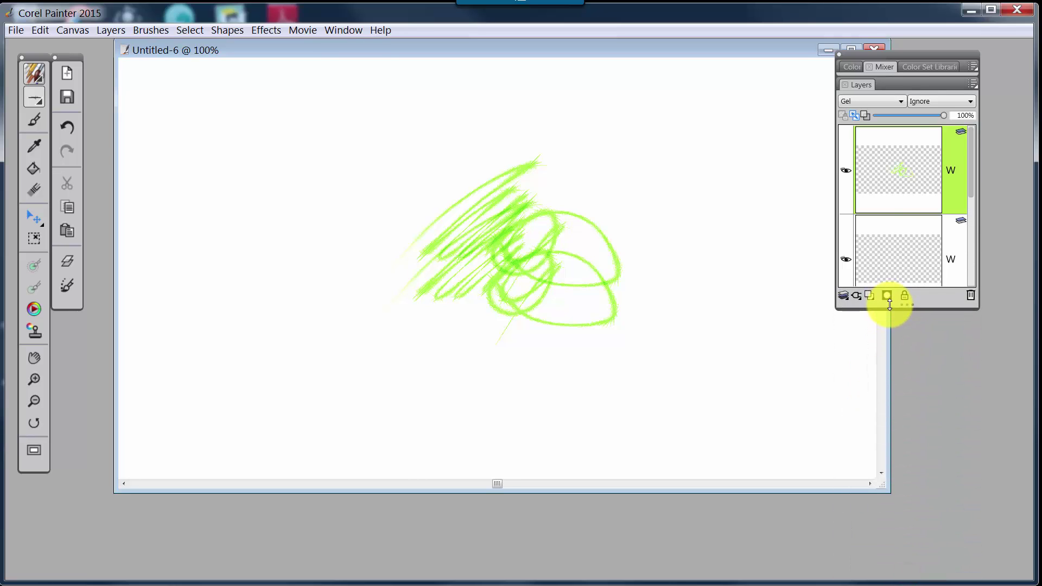
{"action": "left_click", "coordinate": [881, 68]}
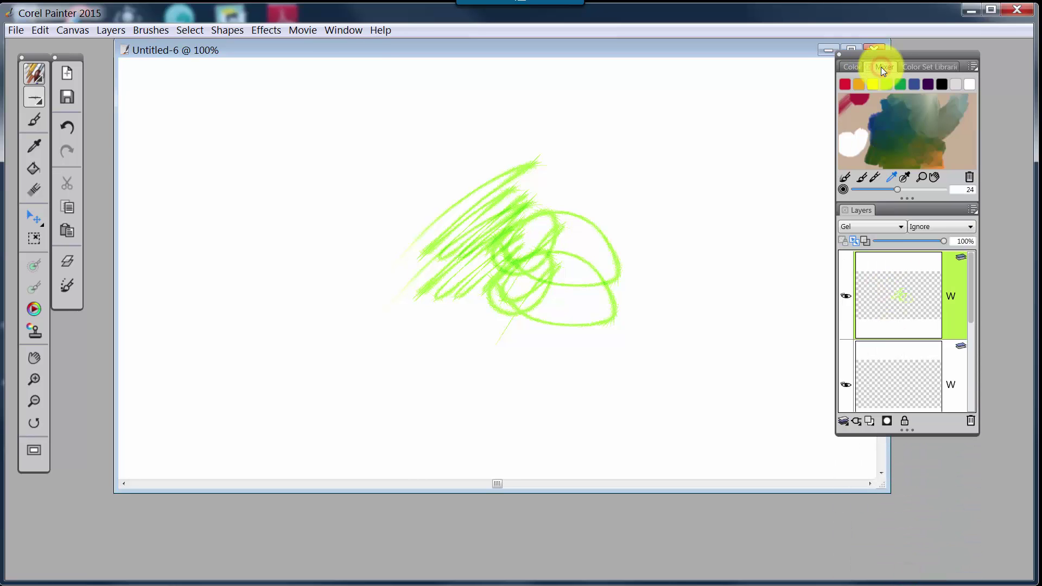
{"action": "left_click", "coordinate": [881, 67]}
{"action": "left_click", "coordinate": [881, 66]}
{"action": "left_click", "coordinate": [881, 66]}
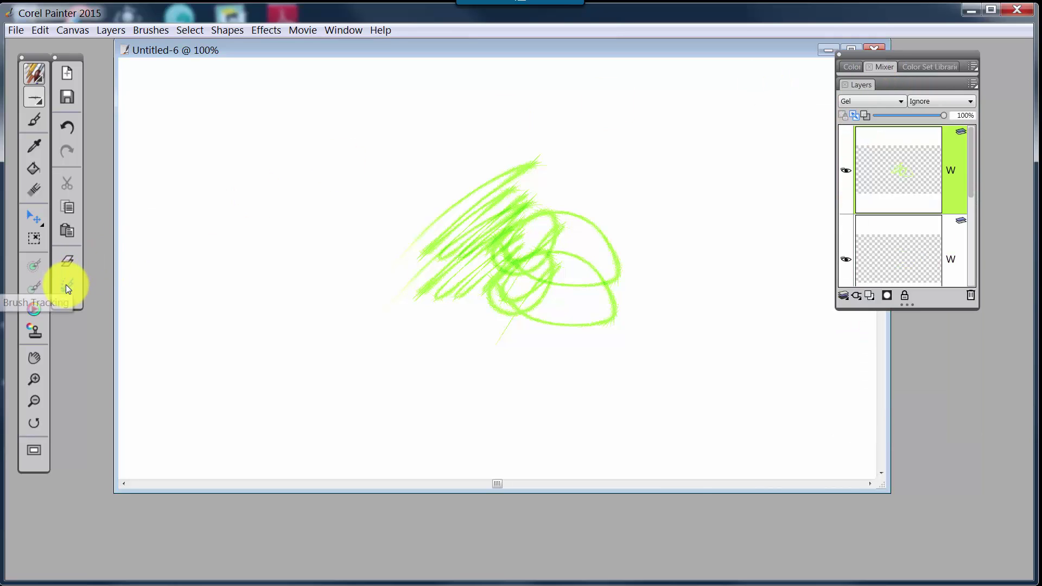
Toggle the combined color and Layers palette off, on, and off again
{"action": "left_click", "coordinate": [70, 262]}
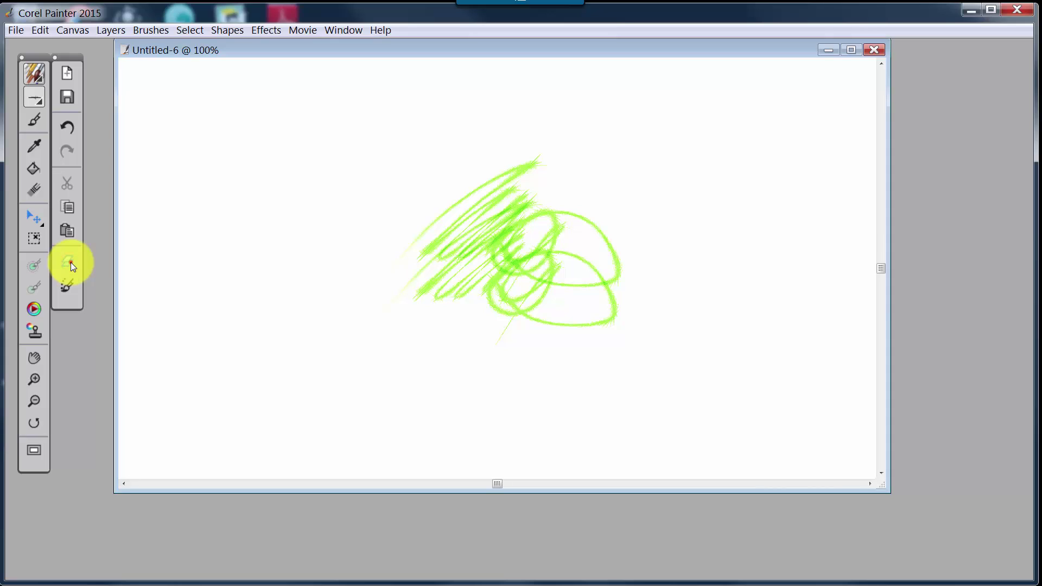
{"action": "left_click", "coordinate": [71, 262]}
{"action": "left_click", "coordinate": [70, 263]}
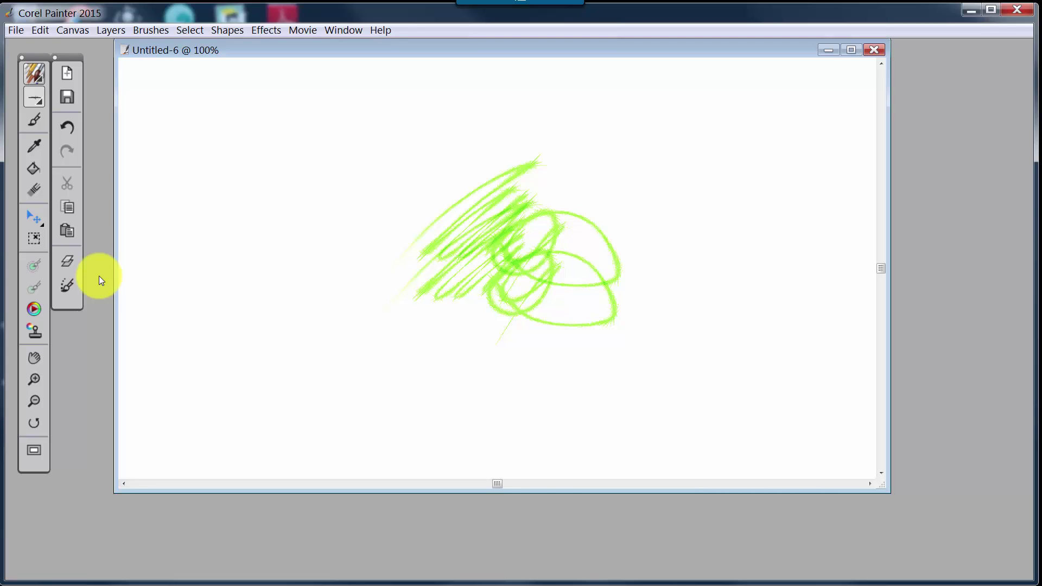
Open the Brush Tracking settings to view the pressure and velocity options, and cancel without changes
{"action": "left_click", "coordinate": [66, 287]}
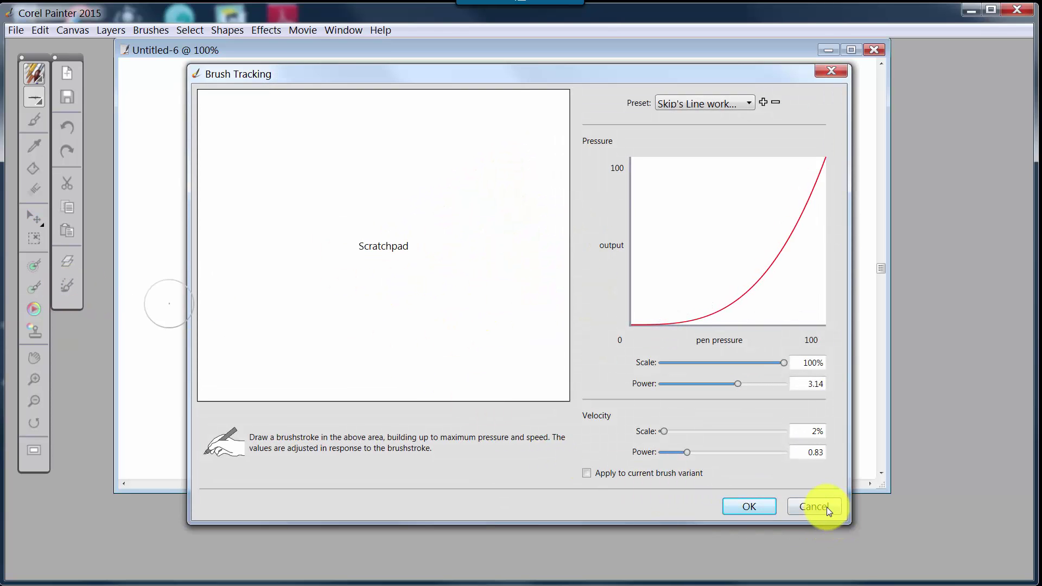
{"action": "left_click", "coordinate": [826, 507]}
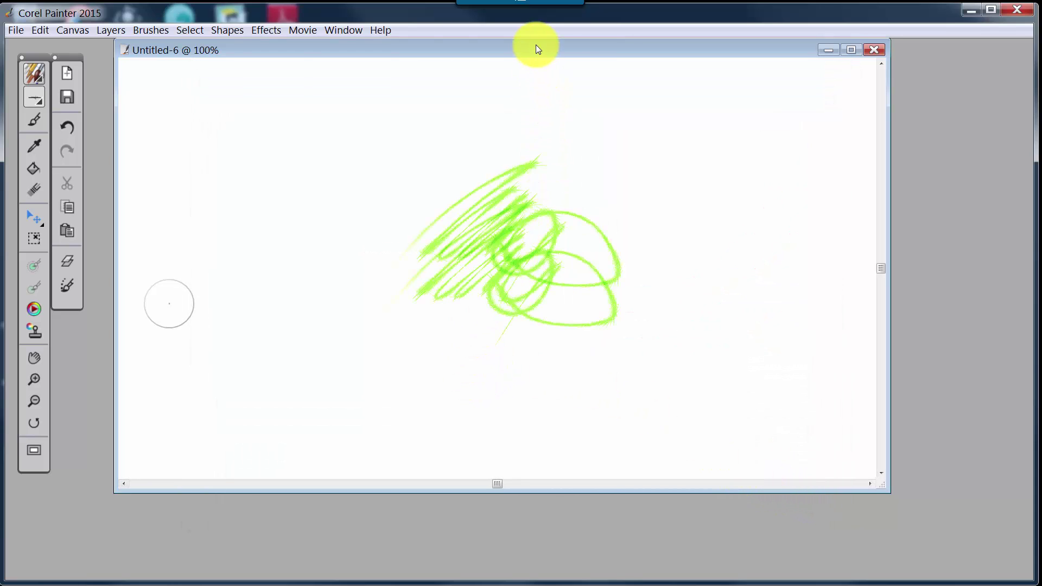
Move the document window slightly lower on the workspace and set the brush category to Cool Spring
{"action": "left_click_drag", "start_coordinate": [535, 45], "coordinate": [552, 76]}
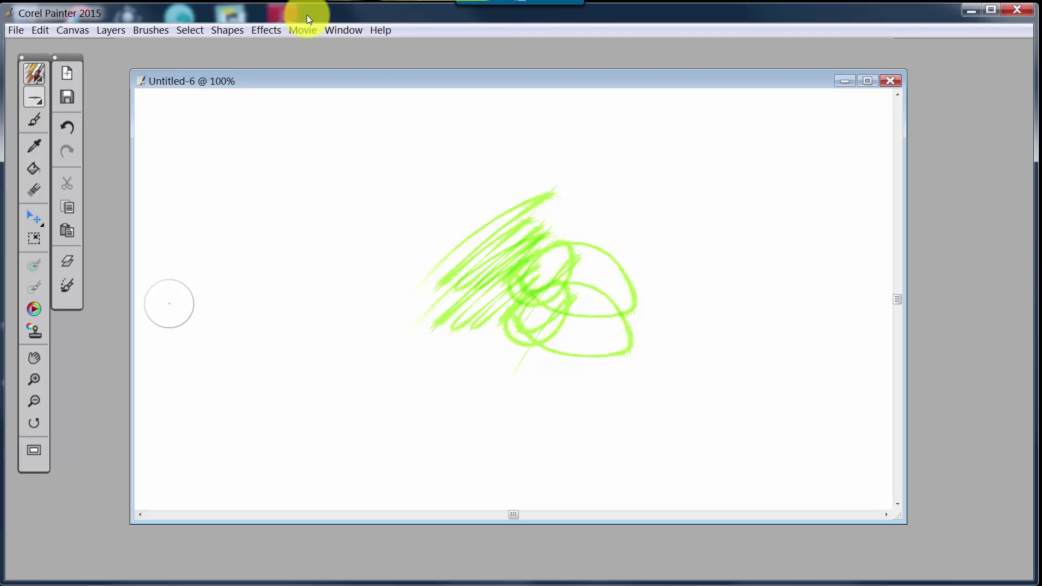
{"action": "left_click", "coordinate": [37, 78]}
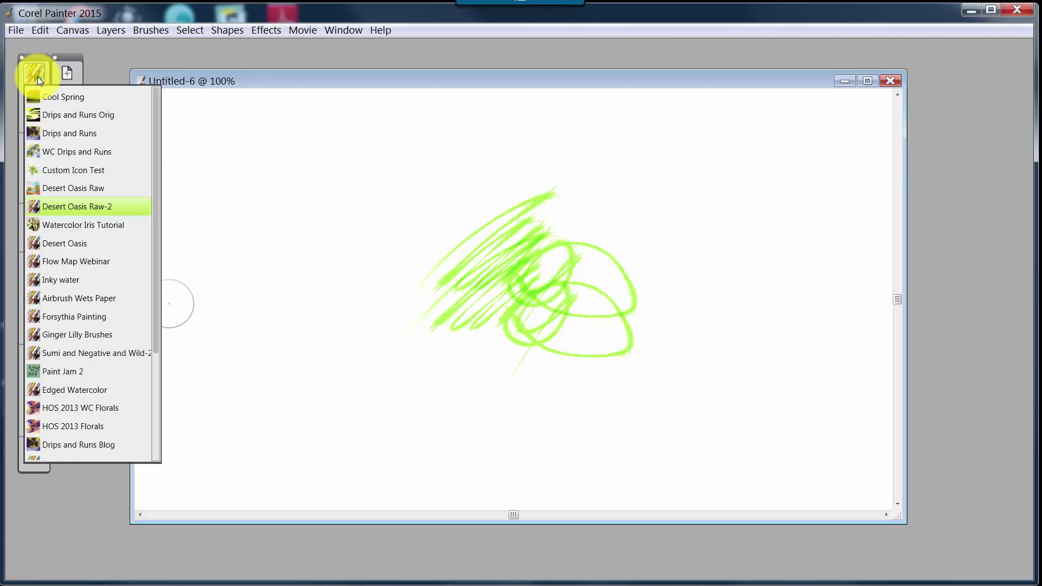
{"action": "mouse_move", "coordinate": [154, 131]}
{"action": "left_mouse_down"}
{"action": "mouse_move", "coordinate": [148, 226]}
{"action": "mouse_move", "coordinate": [168, 114]}
{"action": "left_mouse_up"}
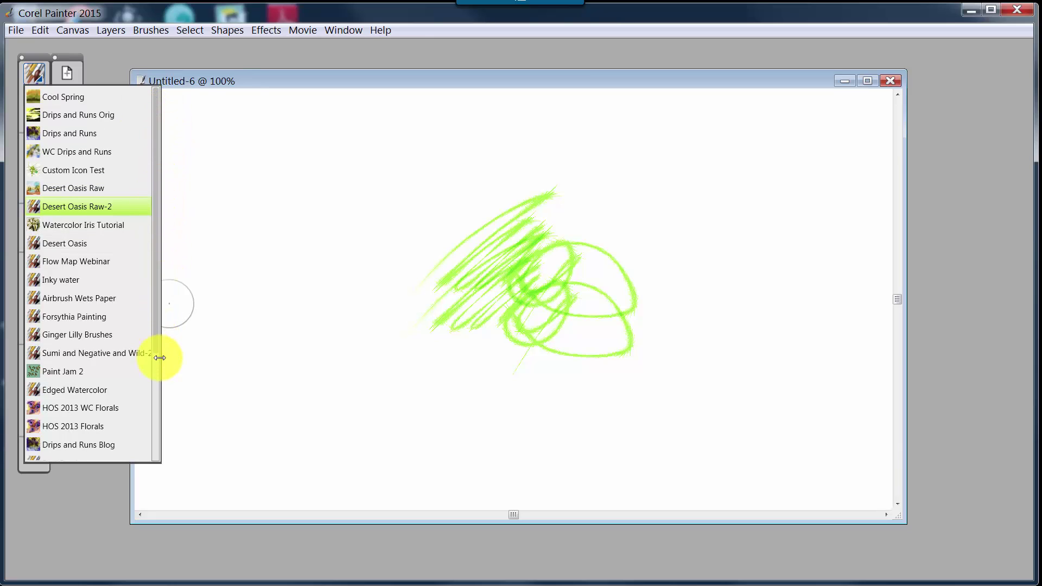
{"action": "mouse_move", "coordinate": [161, 357]}
{"action": "left_mouse_down"}
{"action": "mouse_move", "coordinate": [212, 363]}
{"action": "mouse_move", "coordinate": [160, 371]}
{"action": "left_mouse_up"}
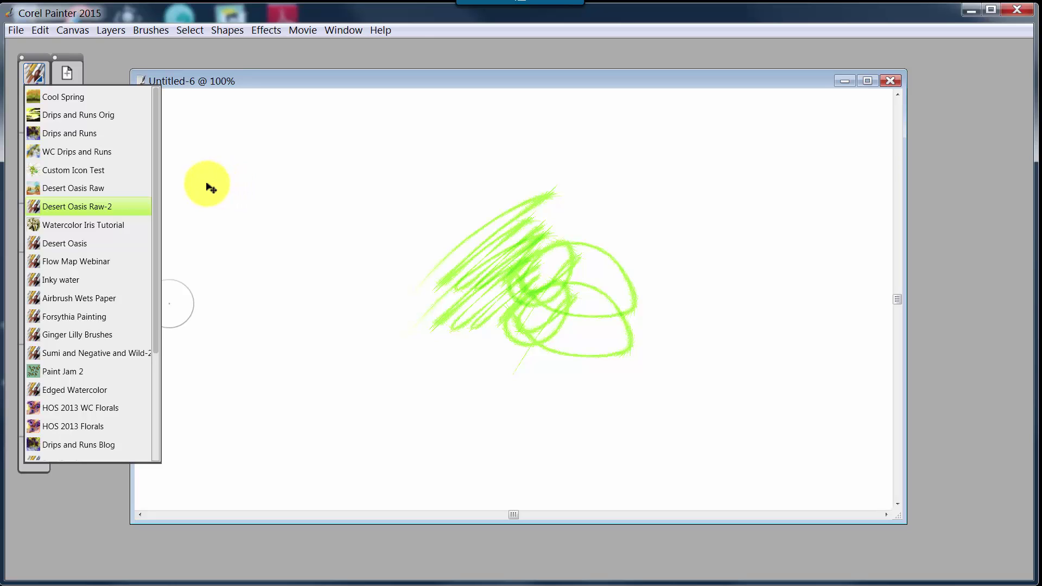
{"action": "left_click", "coordinate": [73, 99]}
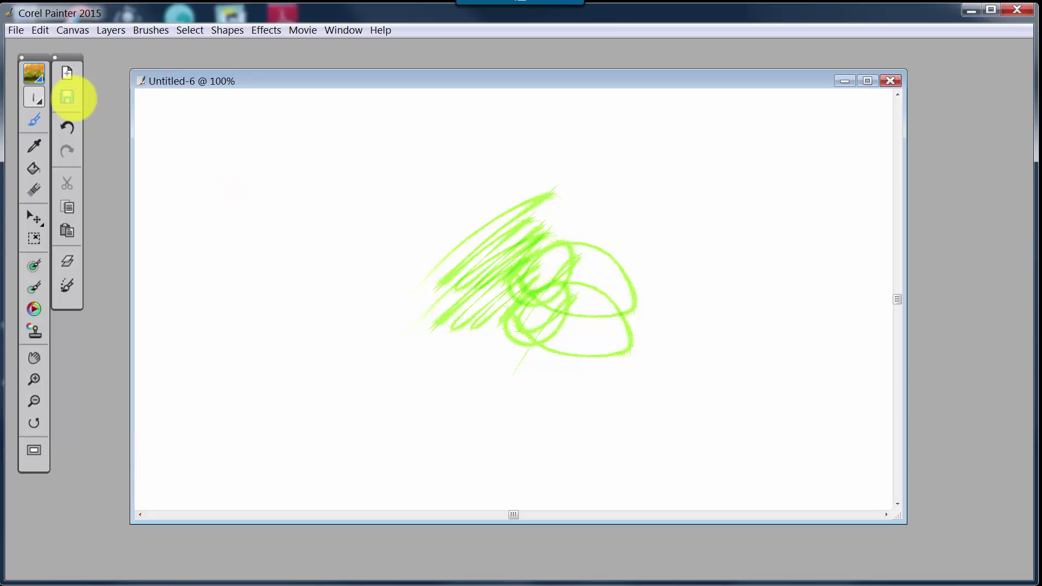
Choose the Fill 3 brush variant and paint green strokes over the right side of the scribble
{"action": "left_click", "coordinate": [38, 102]}
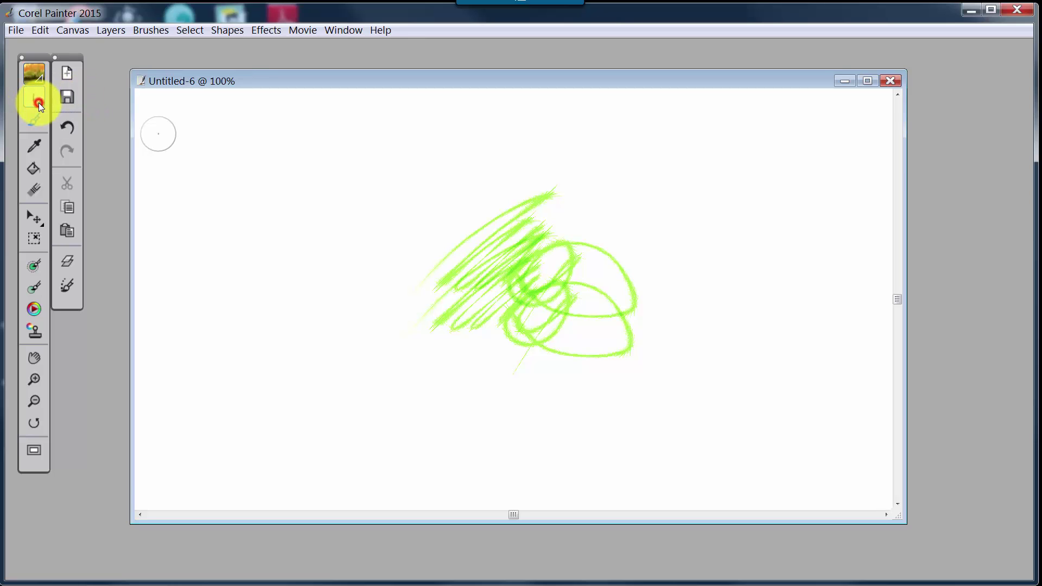
{"action": "mouse_move", "coordinate": [155, 141]}
{"action": "left_mouse_down"}
{"action": "mouse_move", "coordinate": [154, 266]}
{"action": "mouse_move", "coordinate": [152, 133]}
{"action": "left_mouse_up"}
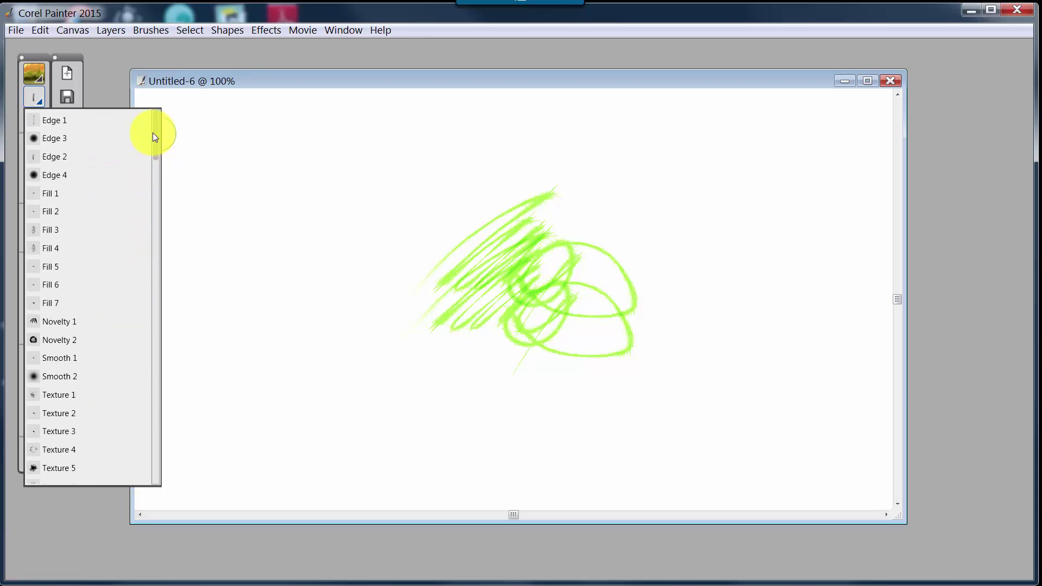
{"action": "left_click", "coordinate": [46, 230]}
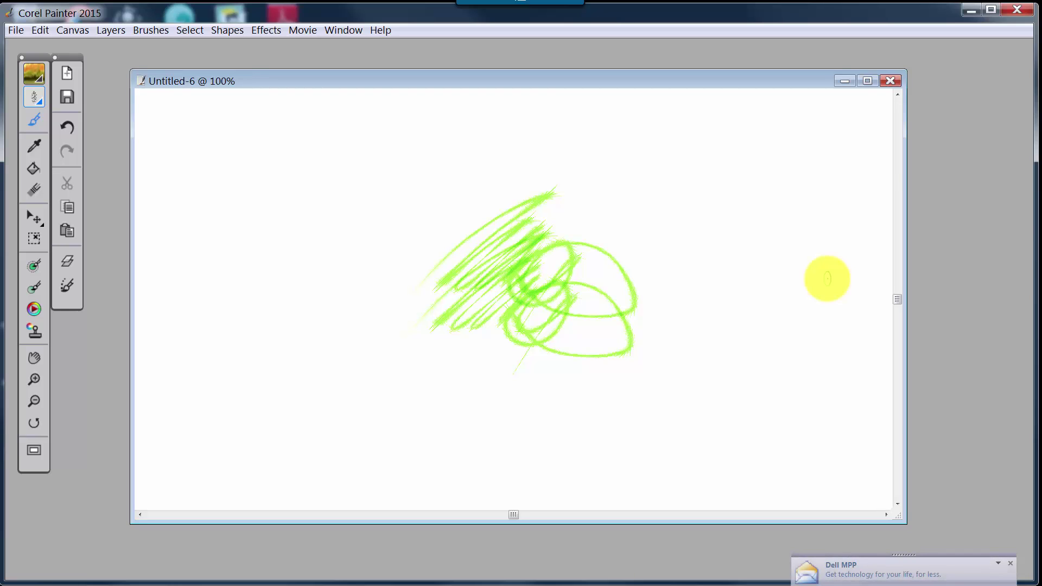
{"action": "mouse_move", "coordinate": [595, 216]}
{"action": "left_mouse_down"}
{"action": "mouse_move", "coordinate": [627, 203]}
{"action": "mouse_move", "coordinate": [551, 275]}
{"action": "mouse_move", "coordinate": [651, 221]}
{"action": "mouse_move", "coordinate": [593, 278]}
{"action": "mouse_move", "coordinate": [644, 268]}
{"action": "mouse_move", "coordinate": [559, 396]}
{"action": "left_mouse_up"}
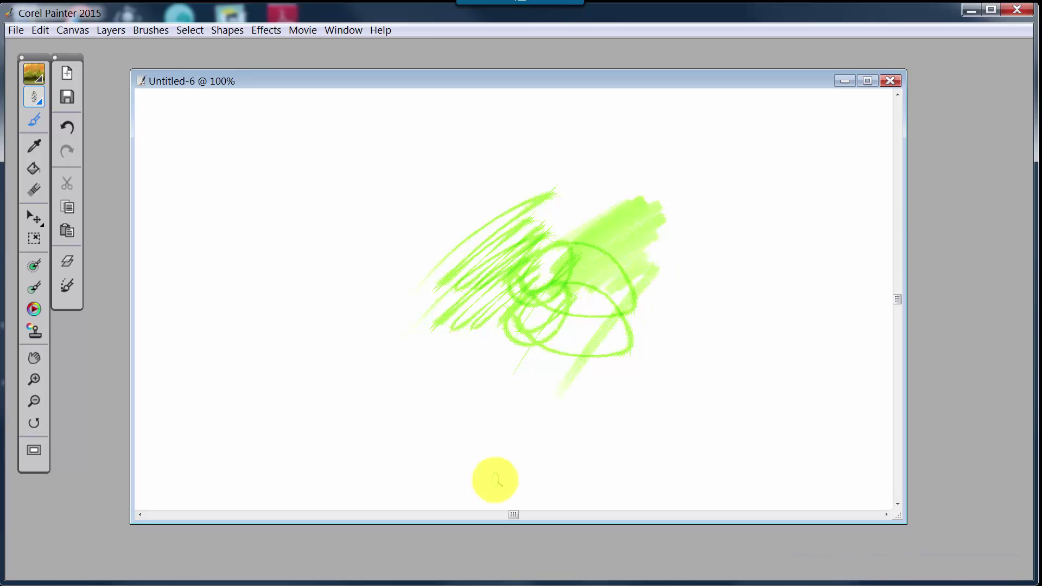
Sample the green from the newly painted strokes with the Dropper and return to the Brush tool
{"action": "left_click", "coordinate": [36, 144]}
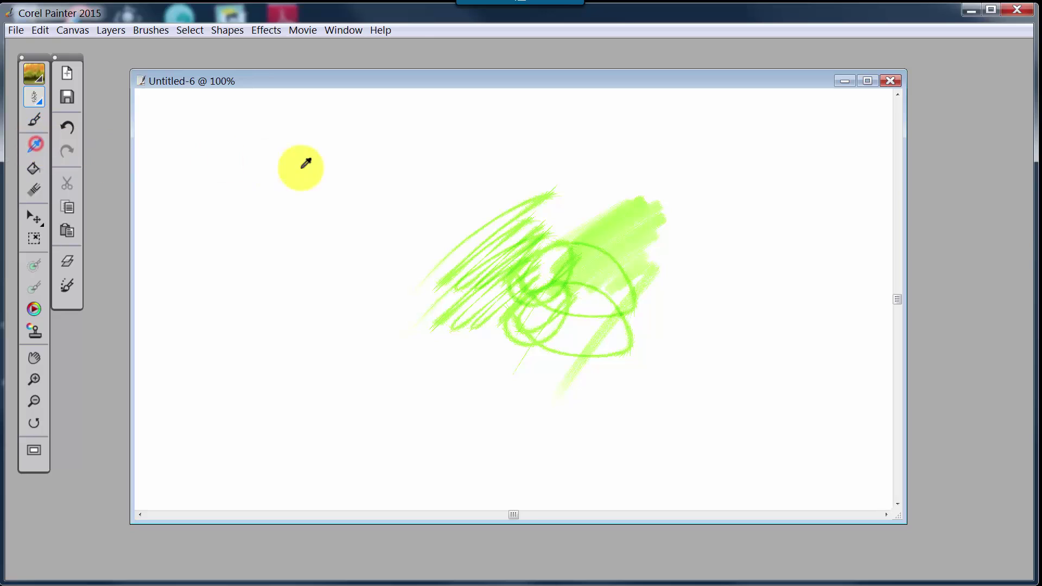
{"action": "left_click", "coordinate": [624, 219]}
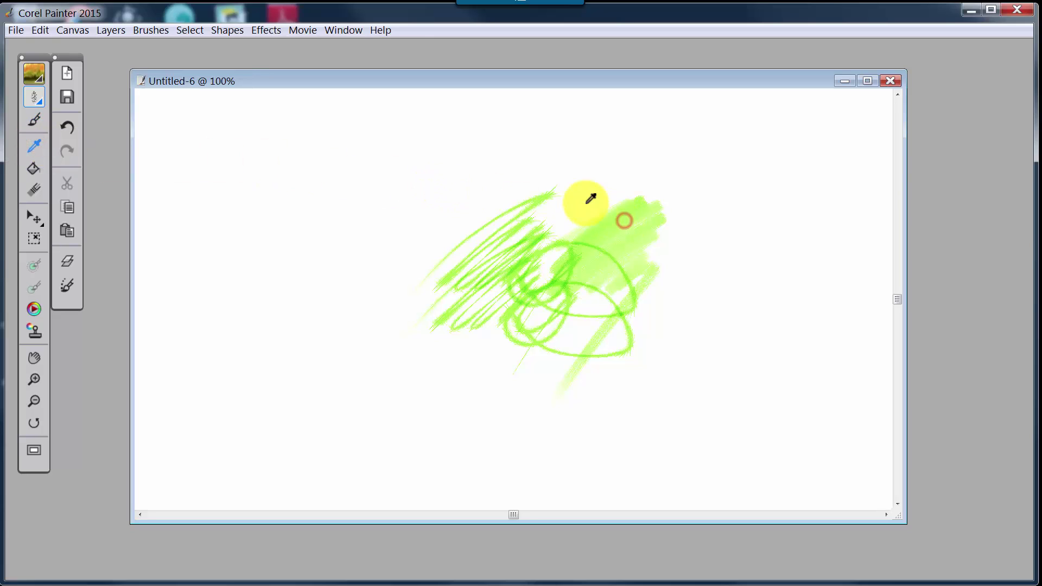
{"action": "left_click", "coordinate": [35, 123]}
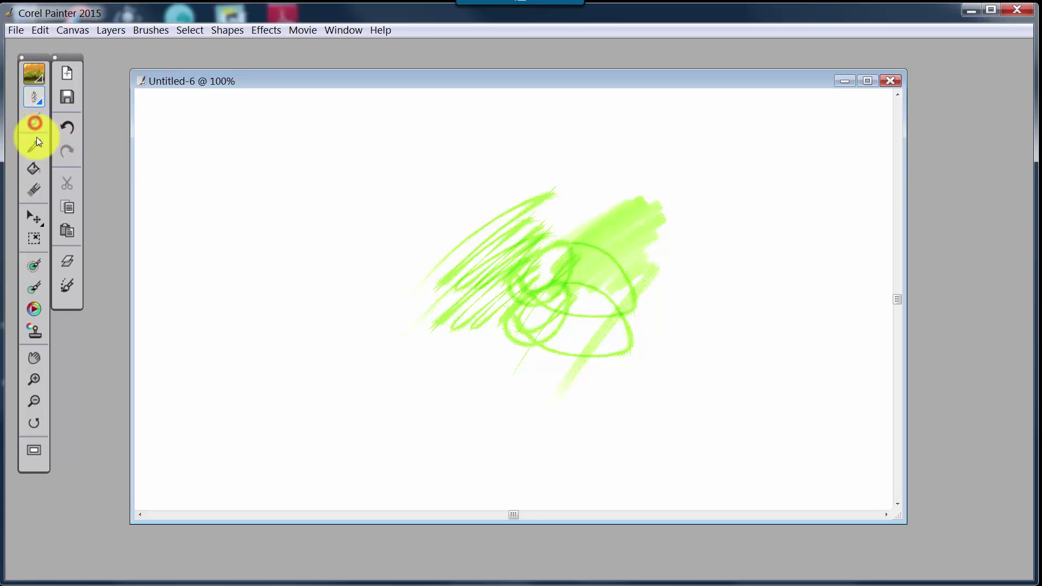
Activate the Paint Bucket briefly, and erase parts of the green fill strokes with the Eraser
{"action": "left_click", "coordinate": [34, 169]}
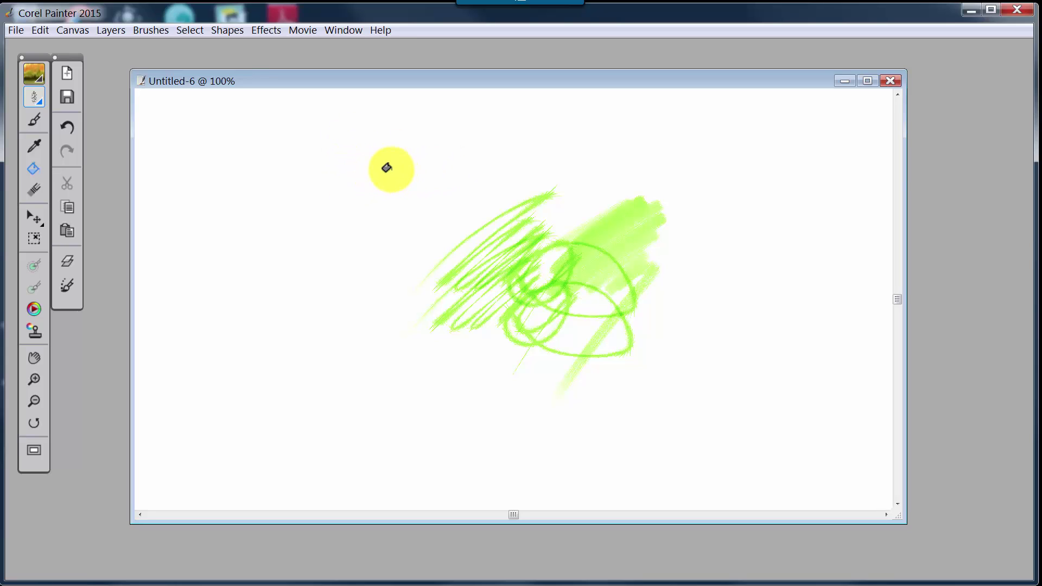
{"action": "left_click", "coordinate": [34, 190]}
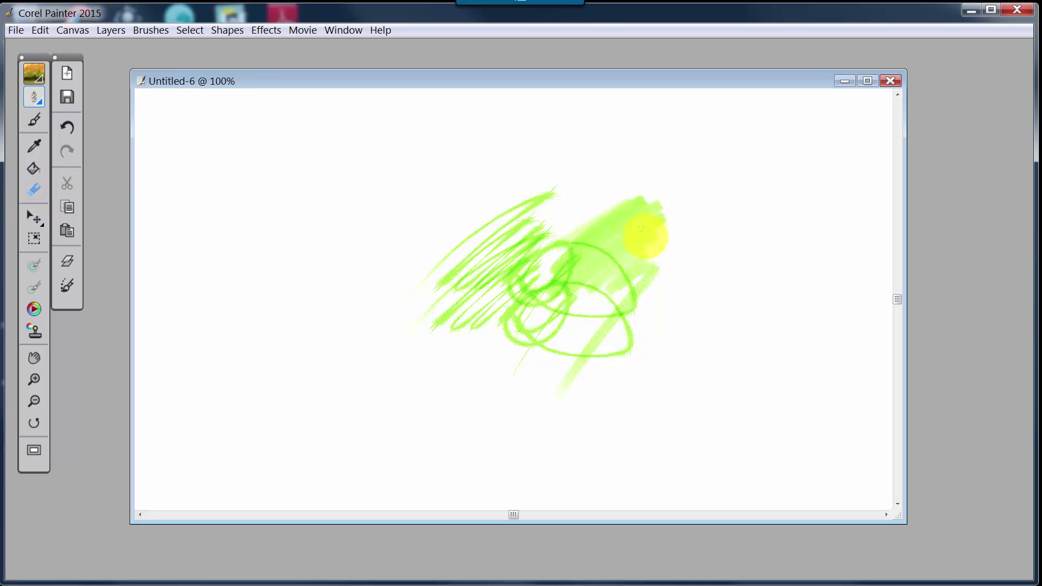
{"action": "mouse_move", "coordinate": [678, 209]}
{"action": "left_mouse_down"}
{"action": "mouse_move", "coordinate": [615, 213]}
{"action": "mouse_move", "coordinate": [673, 208]}
{"action": "mouse_move", "coordinate": [617, 215]}
{"action": "mouse_move", "coordinate": [652, 232]}
{"action": "mouse_move", "coordinate": [664, 259]}
{"action": "mouse_move", "coordinate": [601, 232]}
{"action": "mouse_move", "coordinate": [628, 252]}
{"action": "left_mouse_up"}
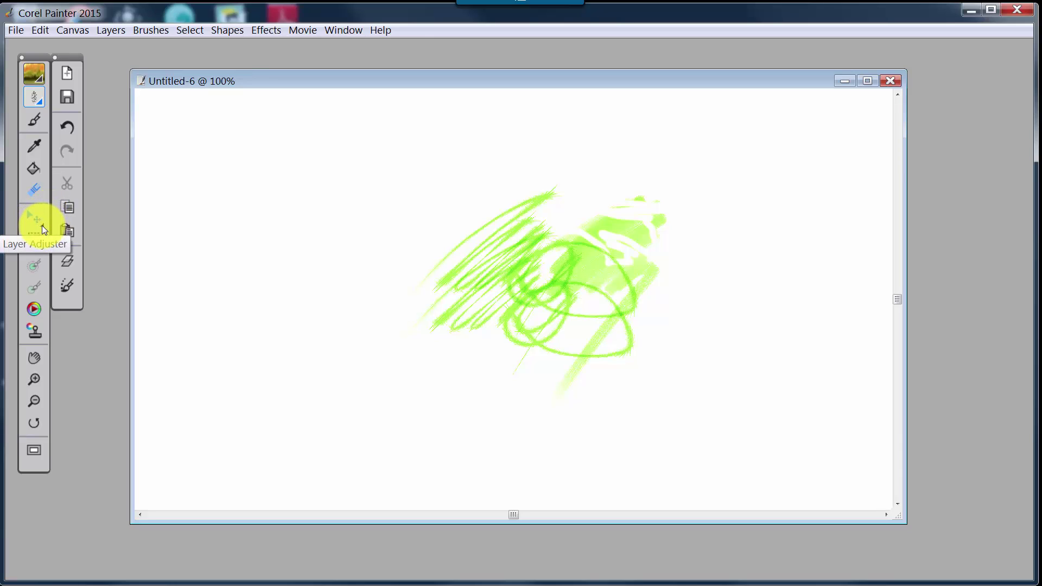
Draw a rectangular selection around all the green strokes and clear the selection
{"action": "left_click", "coordinate": [42, 226]}
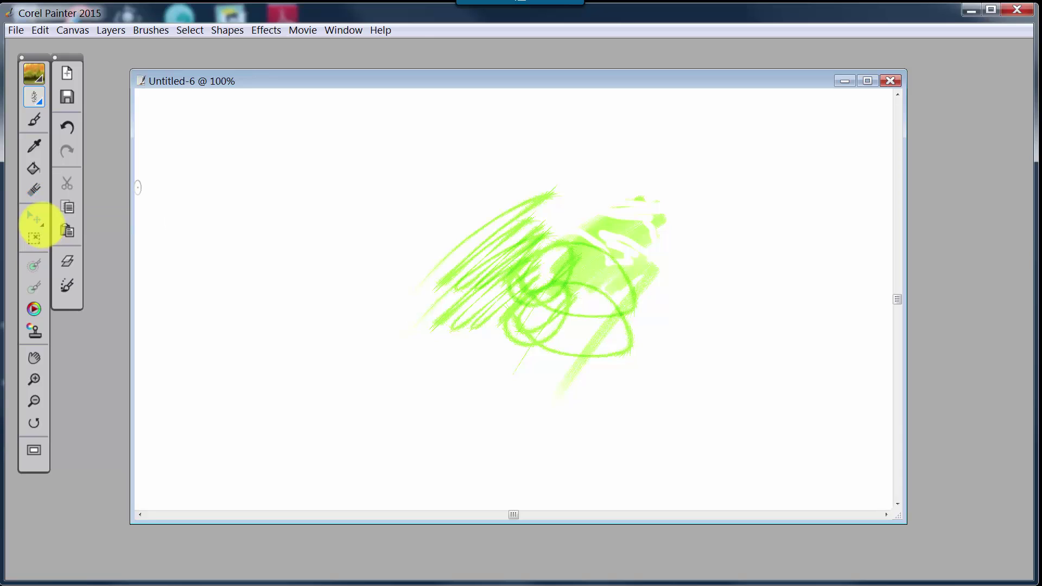
{"action": "left_click", "coordinate": [42, 224]}
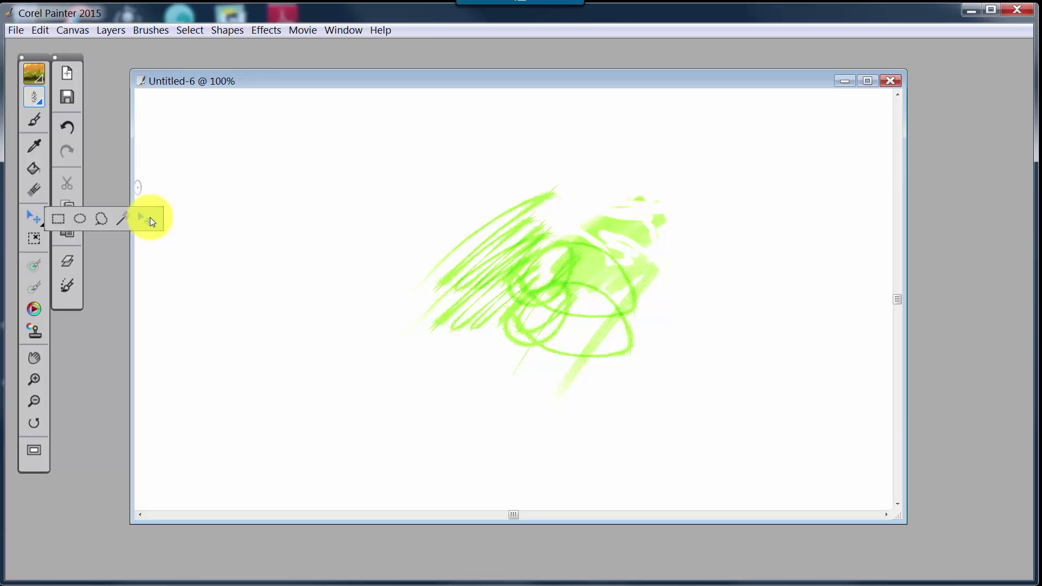
{"action": "left_click", "coordinate": [61, 220]}
{"action": "left_click_drag", "start_coordinate": [378, 147], "coordinate": [728, 398]}
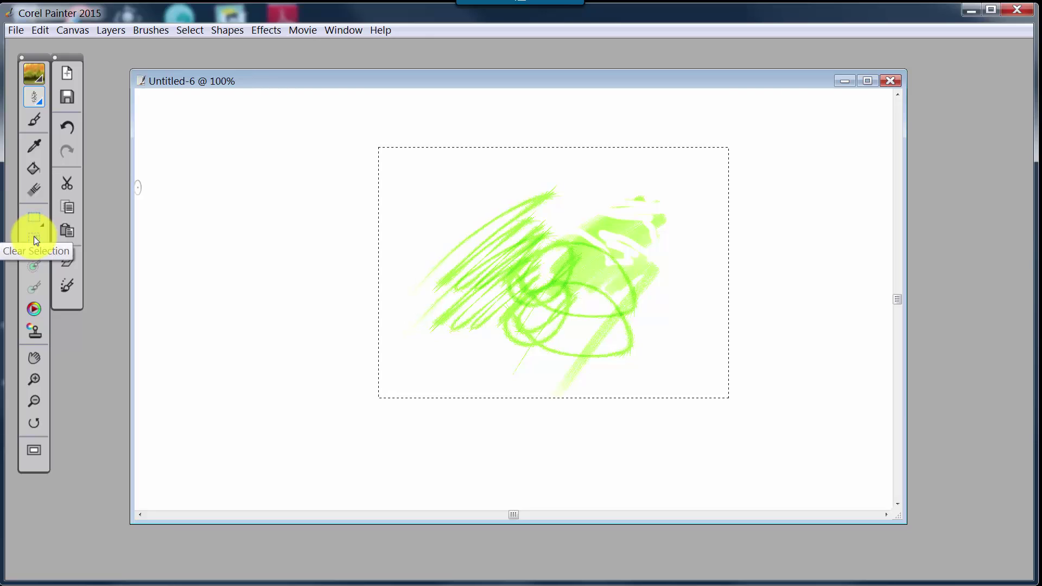
{"action": "left_click", "coordinate": [33, 236]}
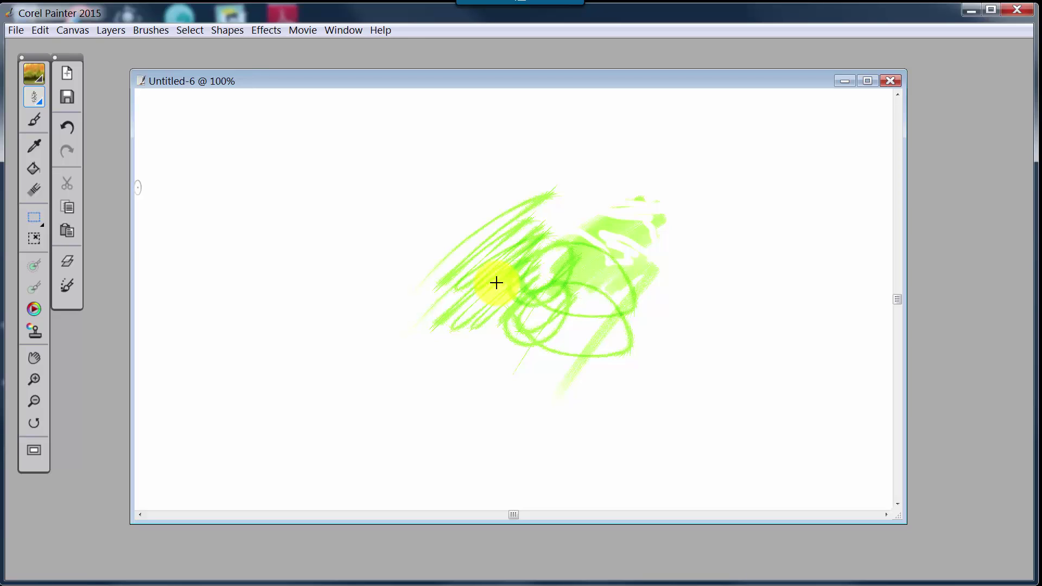
Enlarge the brush on canvas and paint broad light-green strokes across the existing scribble to the canvas's right edge
{"action": "left_click", "coordinate": [34, 118]}
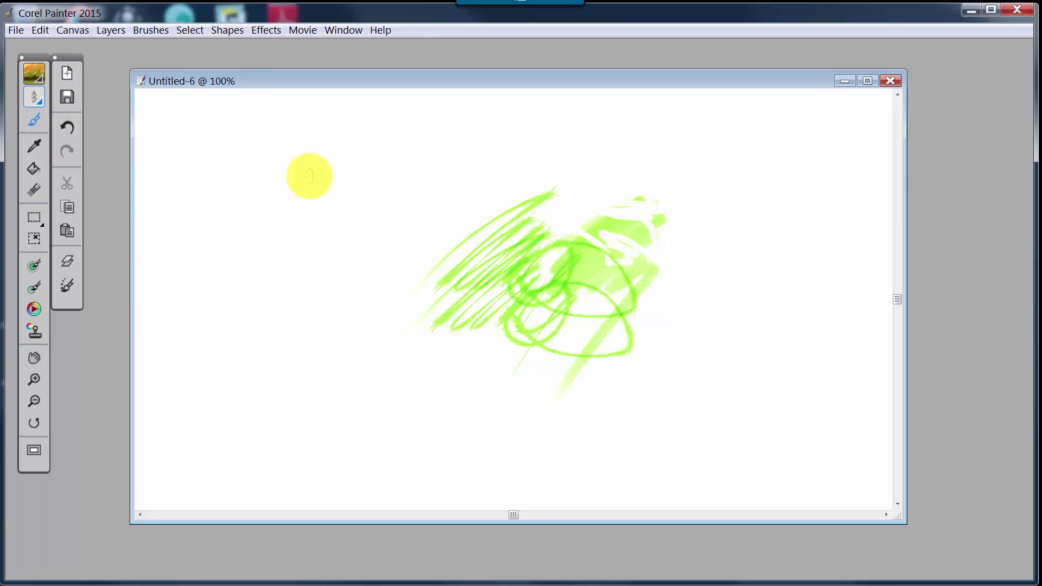
{"action": "mouse_move", "coordinate": [258, 156]}
{"action": "left_mouse_down"}
{"action": "mouse_move", "coordinate": [232, 174]}
{"action": "mouse_move", "coordinate": [223, 203]}
{"action": "mouse_move", "coordinate": [159, 278]}
{"action": "left_mouse_up"}
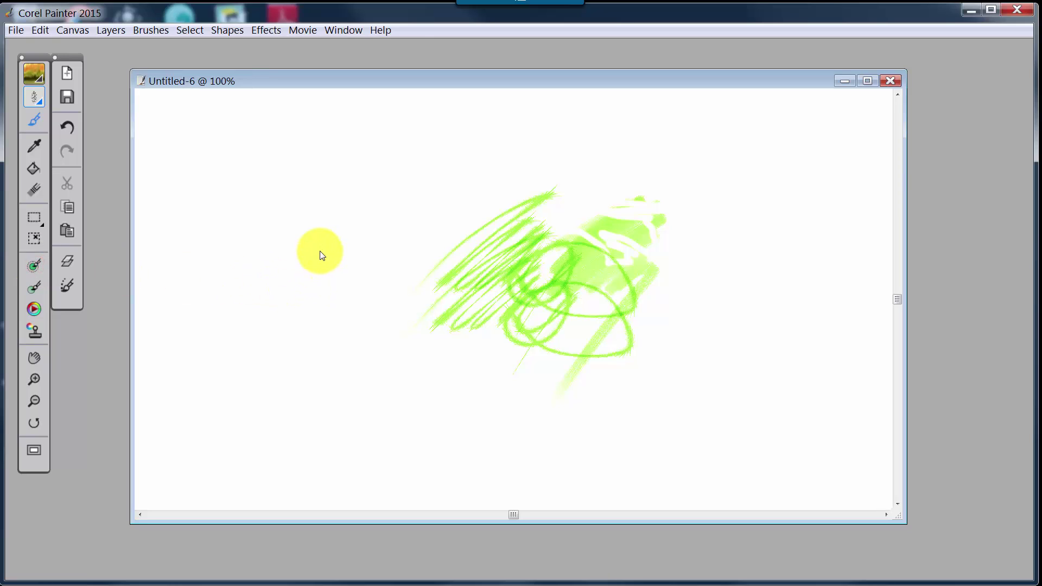
{"action": "left_click_drag", "start_coordinate": [322, 255], "coordinate": [365, 335]}
{"action": "left_click_drag", "start_coordinate": [300, 223], "coordinate": [542, 234]}
{"action": "mouse_move", "coordinate": [343, 268]}
{"action": "left_mouse_down"}
{"action": "mouse_move", "coordinate": [545, 300]}
{"action": "mouse_move", "coordinate": [1023, 279]}
{"action": "left_mouse_up"}
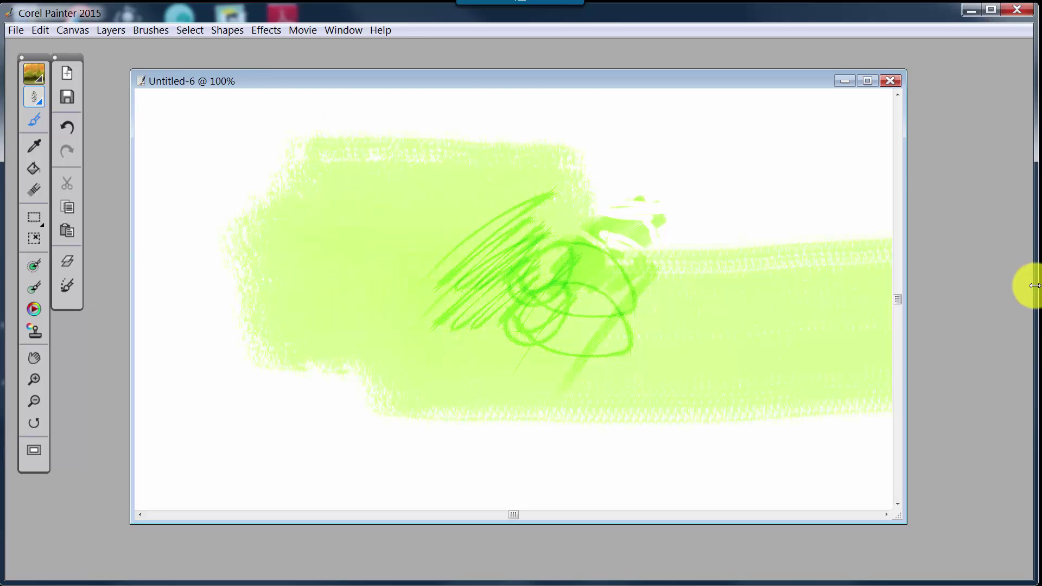
Reduce the brush size on canvas and paint green strokes over the left edge of the broad green area
{"action": "left_click", "coordinate": [30, 266]}
{"action": "left_click_drag", "start_coordinate": [309, 251], "coordinate": [309, 259]}
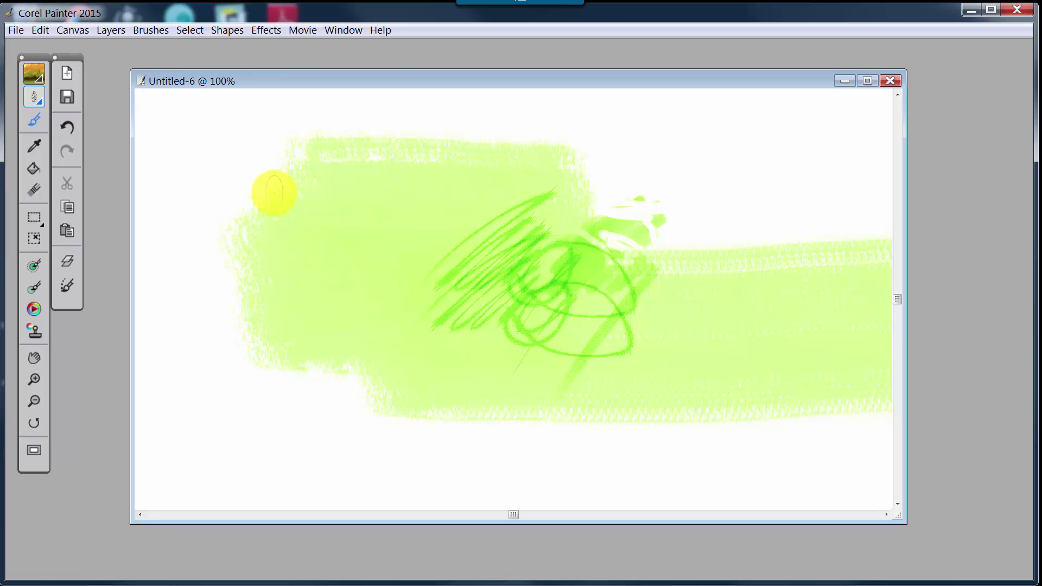
{"action": "mouse_move", "coordinate": [232, 224]}
{"action": "left_mouse_down"}
{"action": "mouse_move", "coordinate": [254, 238]}
{"action": "mouse_move", "coordinate": [228, 260]}
{"action": "mouse_move", "coordinate": [255, 290]}
{"action": "left_mouse_up"}
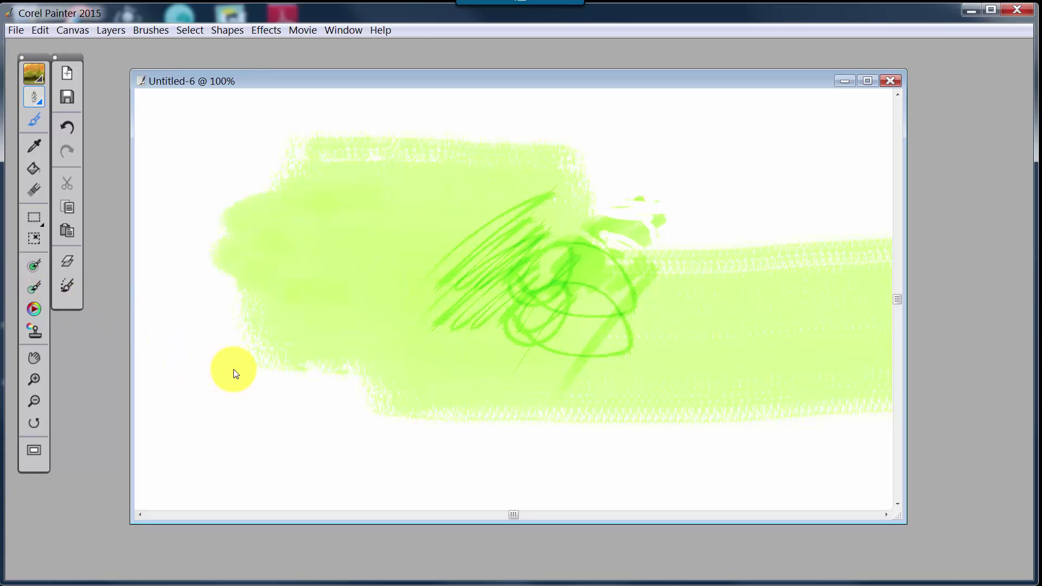
Lower the brush opacity on canvas and paint fainter strokes along the lower left of the green area
{"action": "left_click_drag", "start_coordinate": [232, 371], "coordinate": [191, 318]}
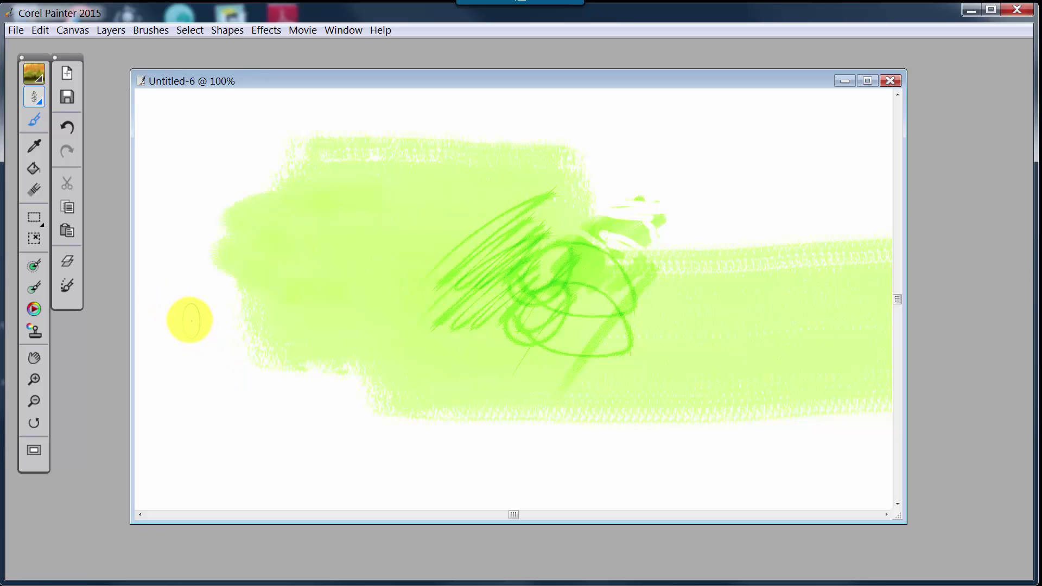
{"action": "mouse_move", "coordinate": [301, 357]}
{"action": "left_mouse_down"}
{"action": "mouse_move", "coordinate": [165, 380]}
{"action": "mouse_move", "coordinate": [316, 348]}
{"action": "left_mouse_up"}
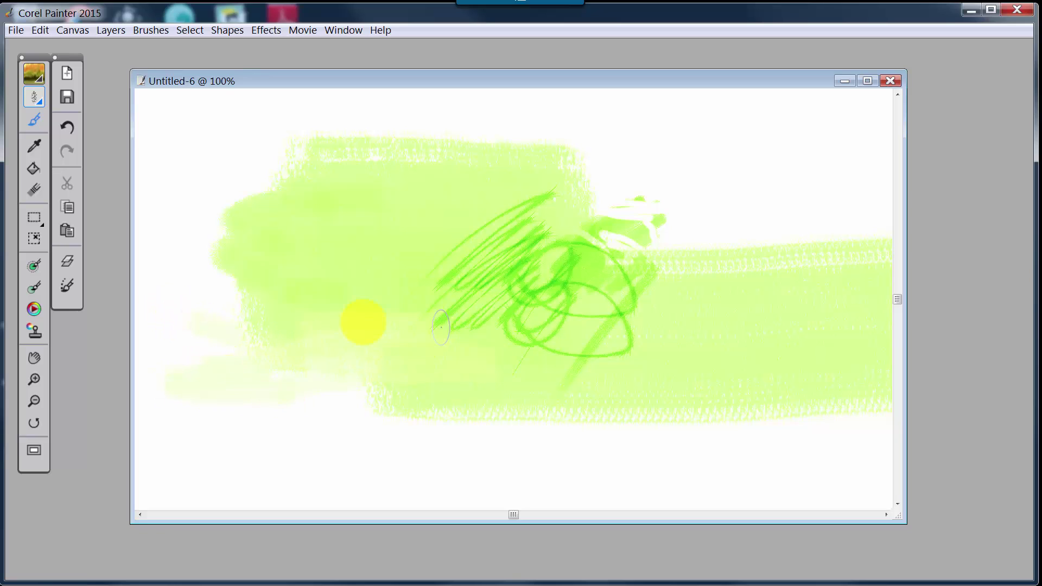
{"action": "left_click_drag", "start_coordinate": [276, 421], "coordinate": [570, 434]}
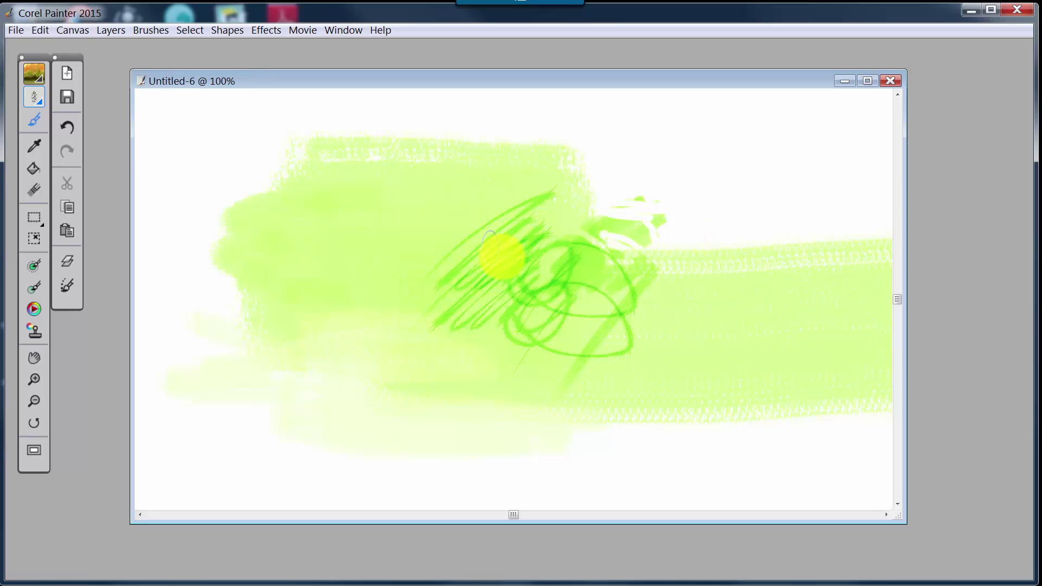
Pick a medium red from the temporal color wheel and paint a red patch above the green strokes on the right
{"action": "left_click", "coordinate": [34, 309]}
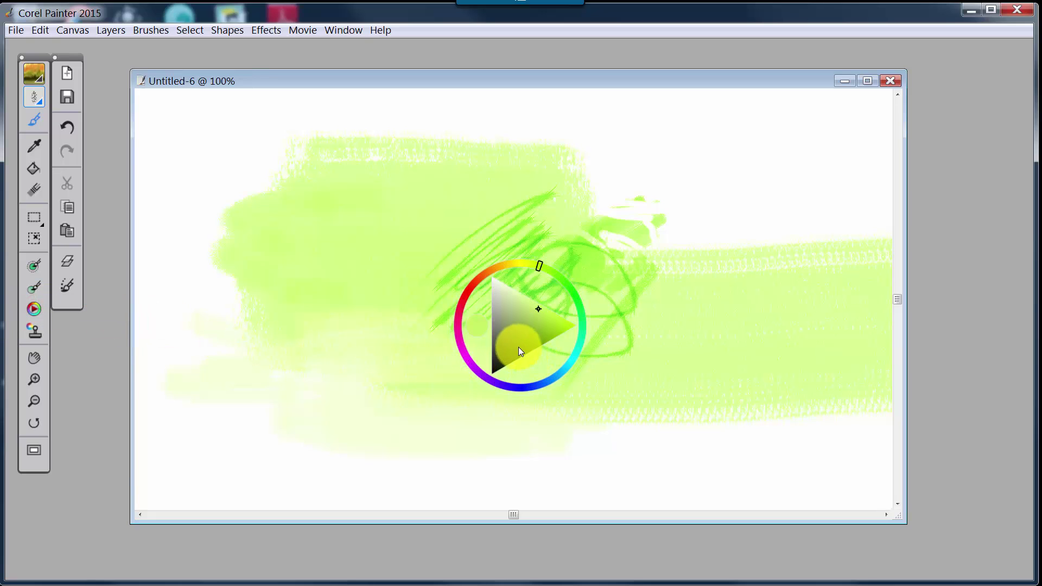
{"action": "left_click", "coordinate": [468, 291]}
{"action": "left_click", "coordinate": [539, 323]}
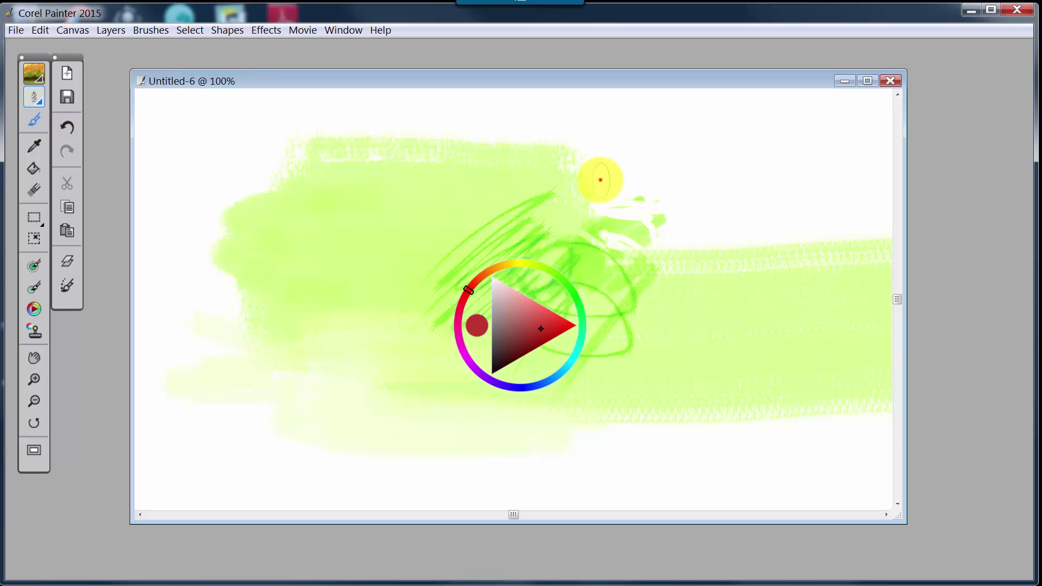
{"action": "mouse_move", "coordinate": [600, 177]}
{"action": "left_mouse_down"}
{"action": "mouse_move", "coordinate": [705, 177]}
{"action": "mouse_move", "coordinate": [582, 205]}
{"action": "mouse_move", "coordinate": [623, 214]}
{"action": "mouse_move", "coordinate": [602, 228]}
{"action": "left_mouse_up"}
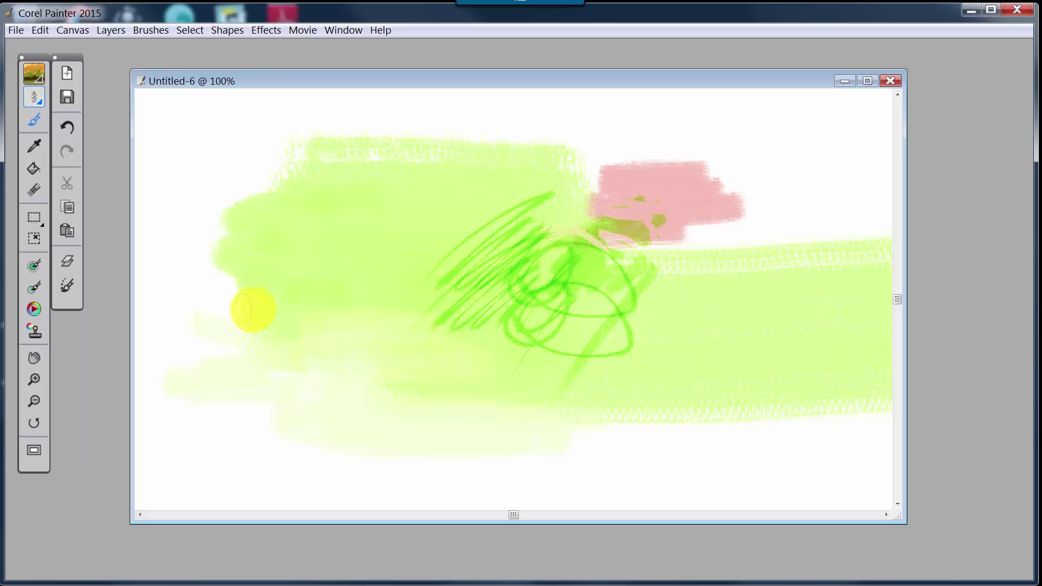
Show the combined color and Layers palette with its Mixer panel expanded after viewing Color, and toggle the palette off and on
{"action": "left_click", "coordinate": [63, 262]}
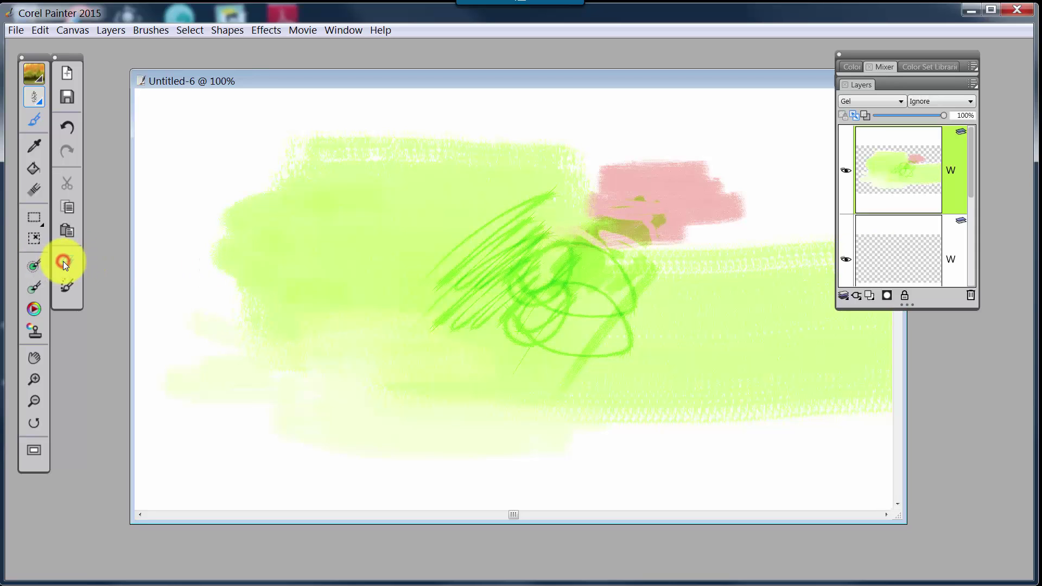
{"action": "left_click", "coordinate": [856, 68]}
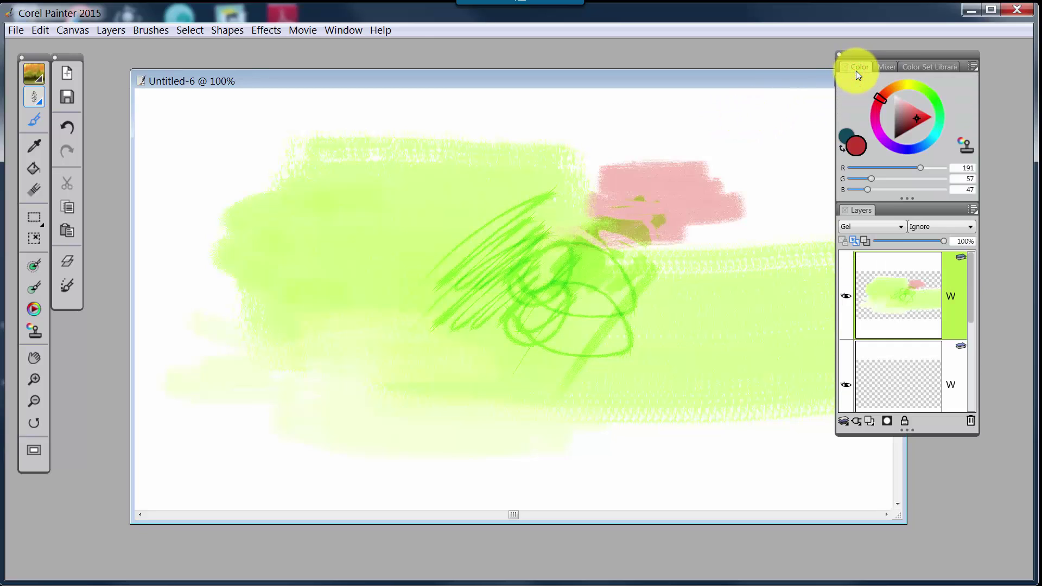
{"action": "left_click", "coordinate": [856, 70]}
{"action": "left_click", "coordinate": [880, 68]}
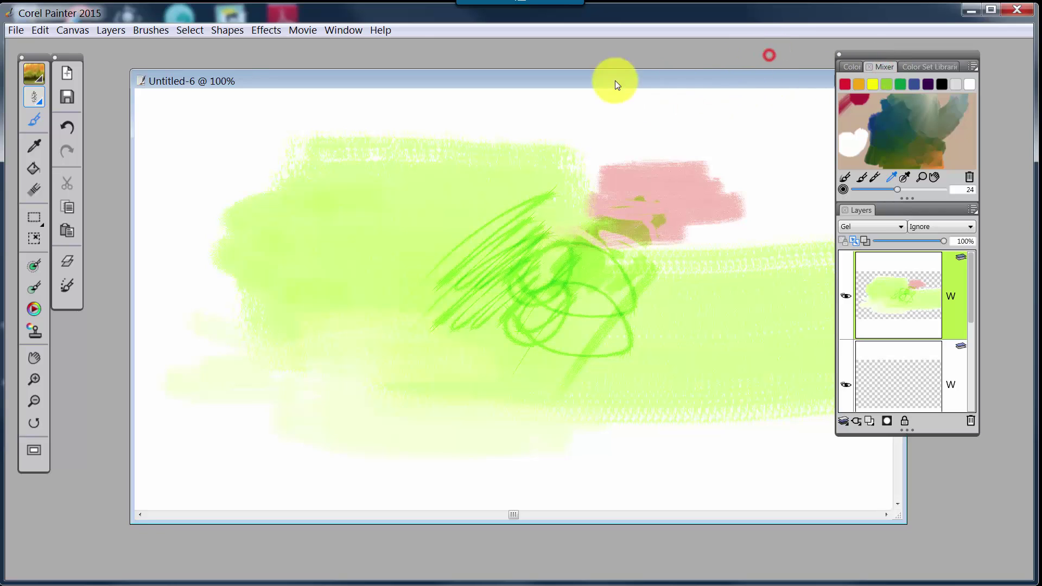
{"action": "left_click", "coordinate": [64, 260]}
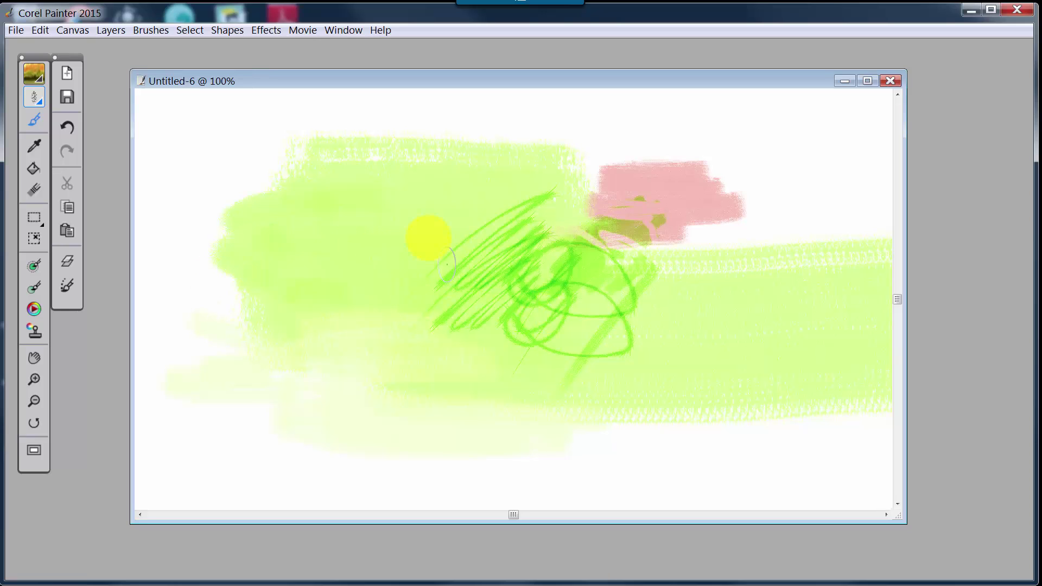
{"action": "left_click", "coordinate": [67, 262]}
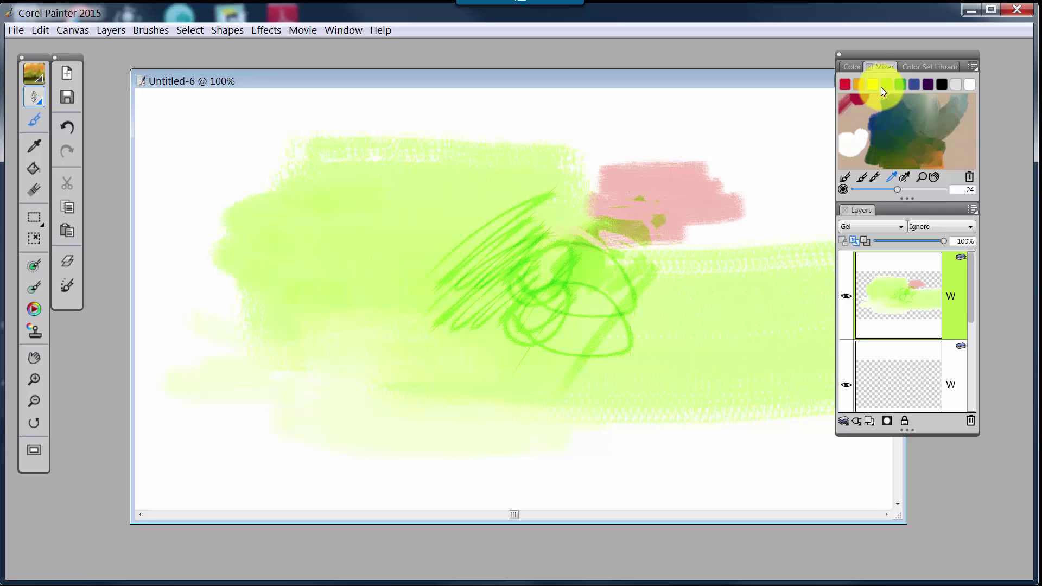
Toggle Clone Color on and off with the Color panel showing, and hide the combined color and Layers palette
{"action": "left_click", "coordinate": [851, 67]}
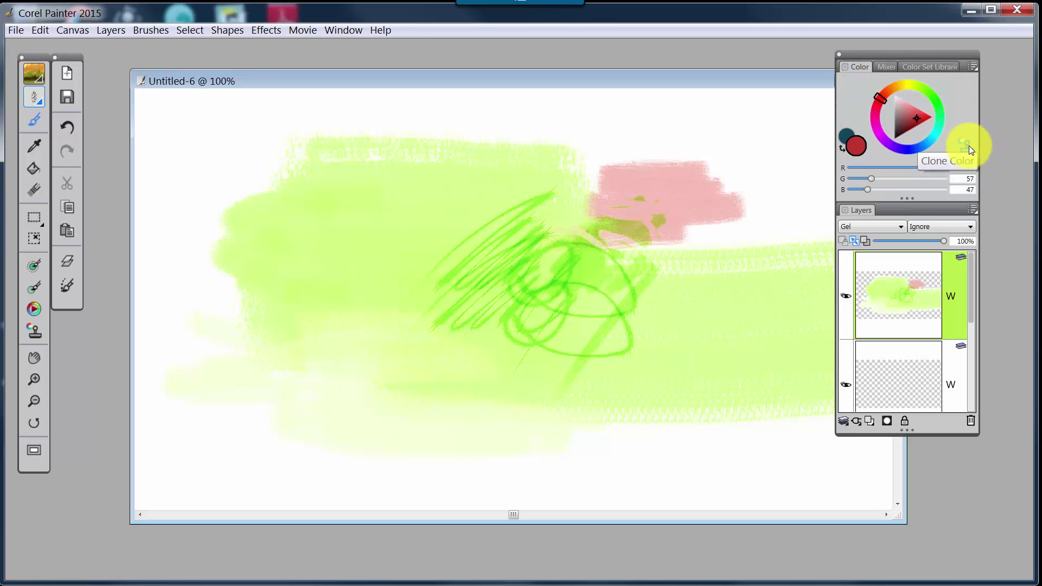
{"action": "left_click", "coordinate": [34, 331]}
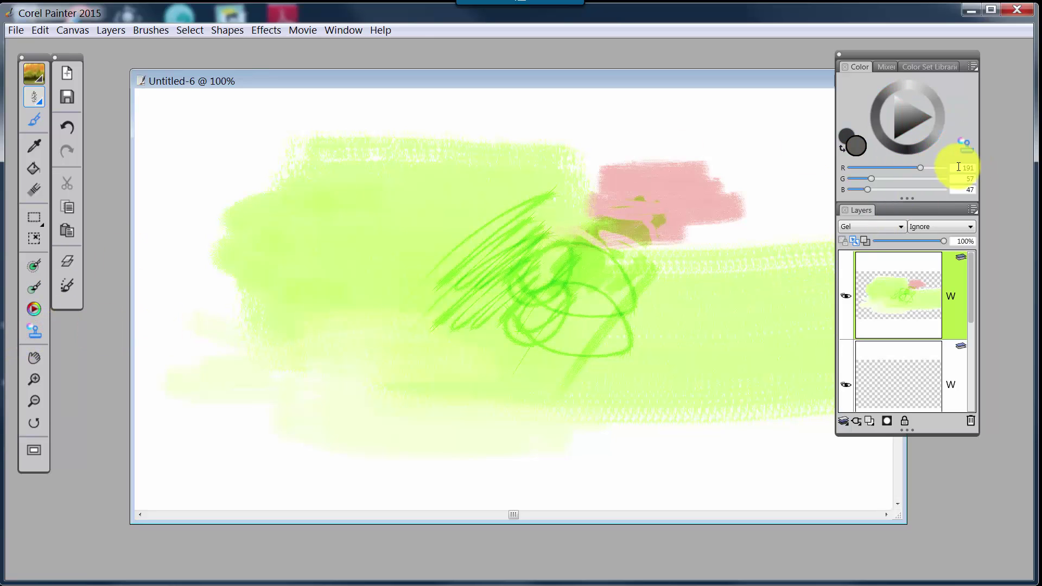
{"action": "left_click", "coordinate": [31, 332]}
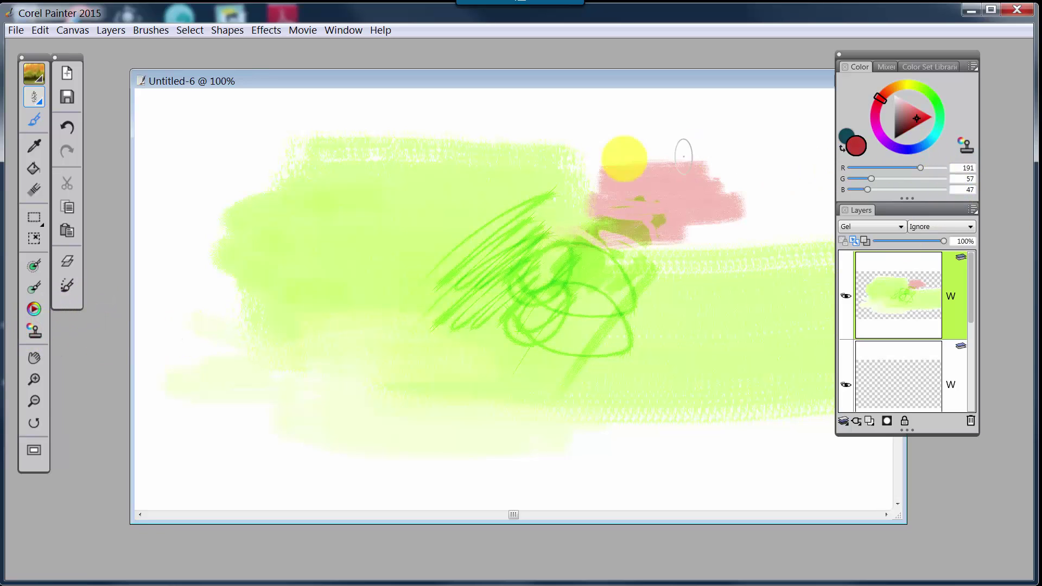
{"action": "left_click", "coordinate": [67, 254]}
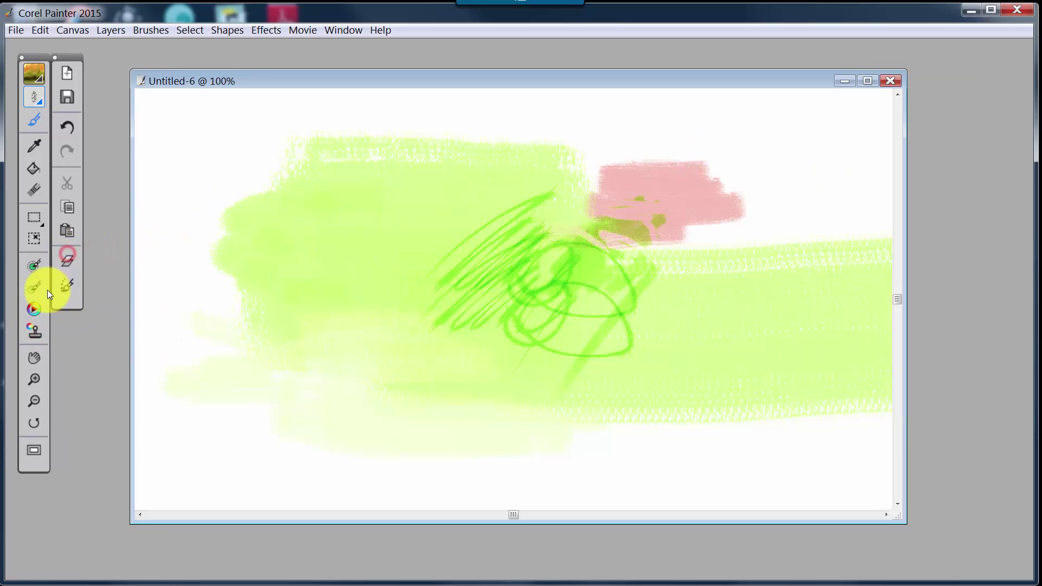
Pan the canvas with the Grabber tool, and zoom in to 150% and back out to 66.7%
{"action": "left_click", "coordinate": [34, 360]}
{"action": "mouse_move", "coordinate": [423, 350]}
{"action": "left_mouse_down"}
{"action": "mouse_move", "coordinate": [500, 344]}
{"action": "mouse_move", "coordinate": [450, 300]}
{"action": "mouse_move", "coordinate": [473, 319]}
{"action": "left_mouse_up"}
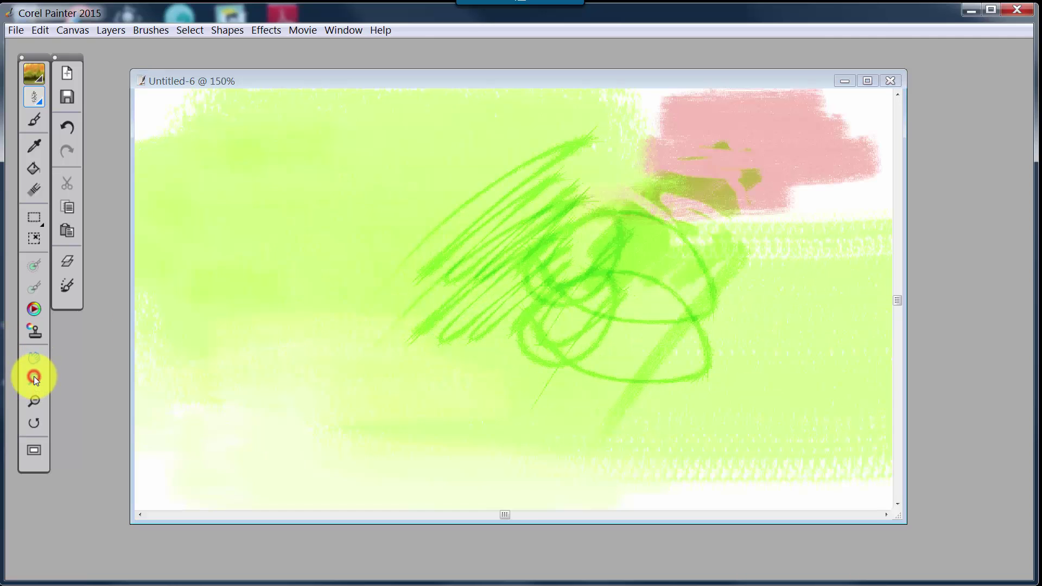
{"action": "left_click", "coordinate": [35, 402]}
{"action": "left_click", "coordinate": [35, 401]}
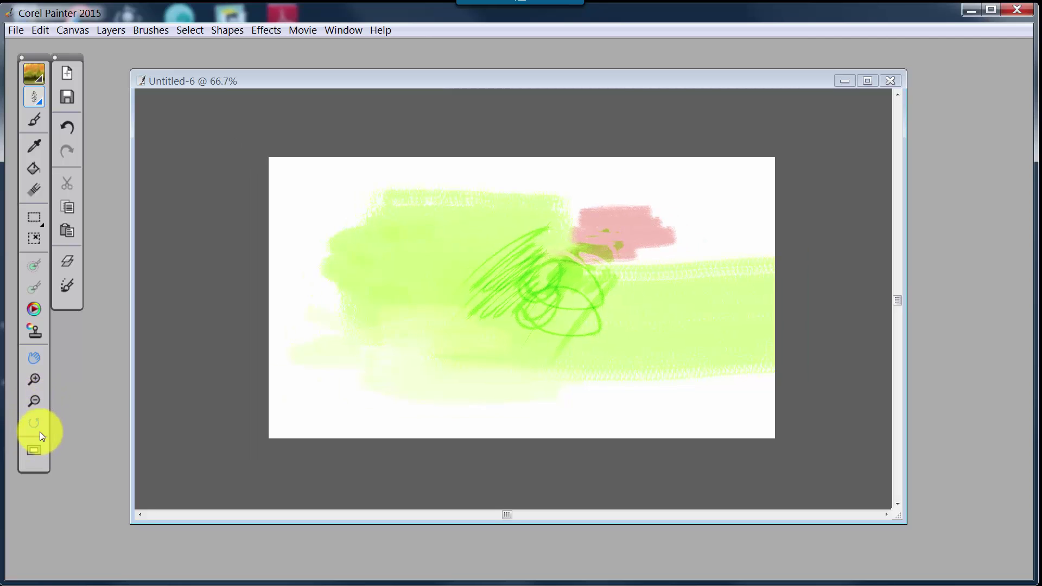
Try the Rotate Page tool on the canvas, and switch full-screen mode on and off
{"action": "left_click", "coordinate": [34, 423]}
{"action": "left_click", "coordinate": [286, 163]}
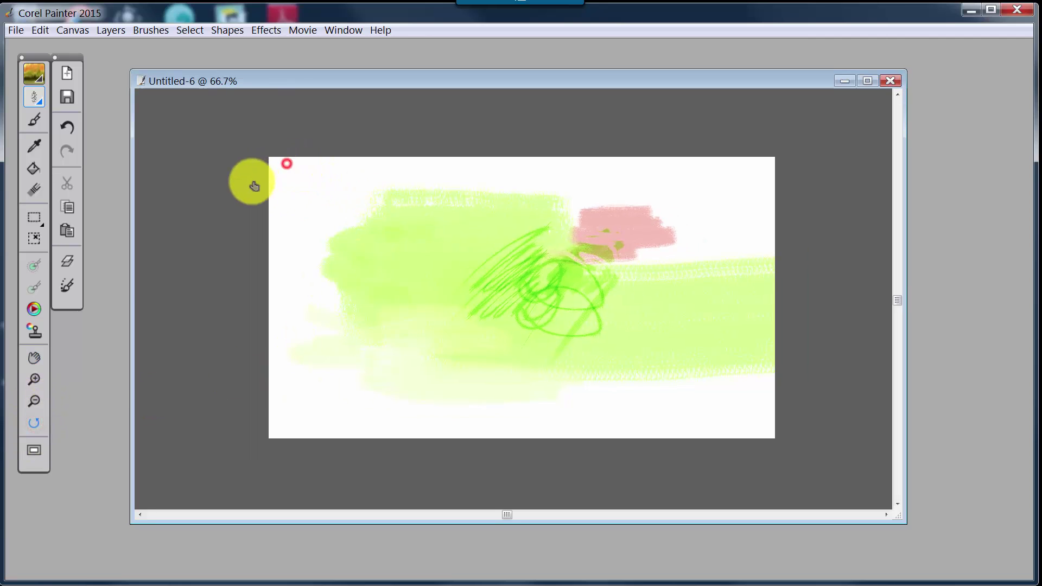
{"action": "left_click_drag", "start_coordinate": [254, 186], "coordinate": [279, 168]}
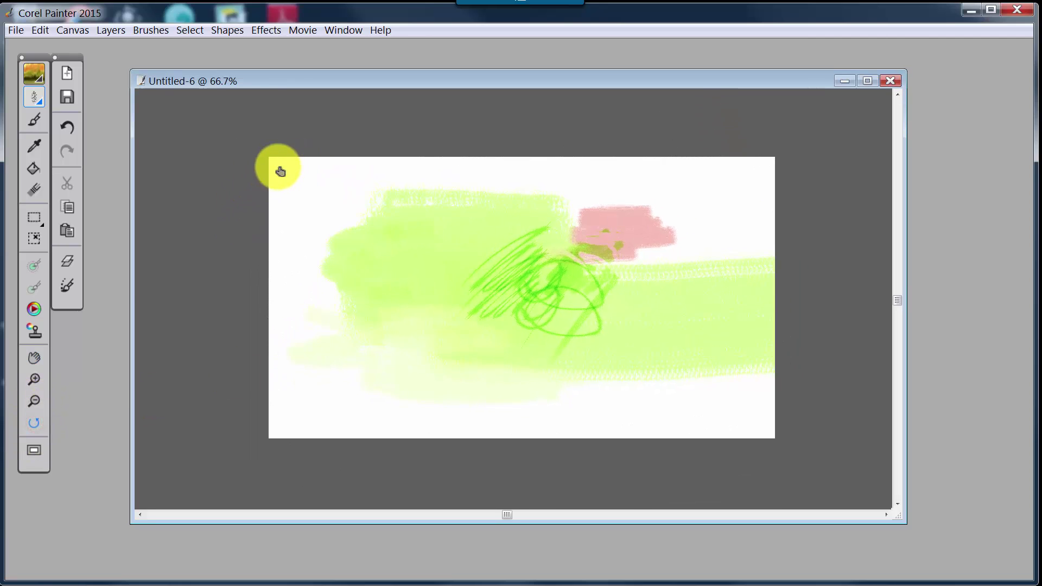
{"action": "left_click", "coordinate": [31, 451]}
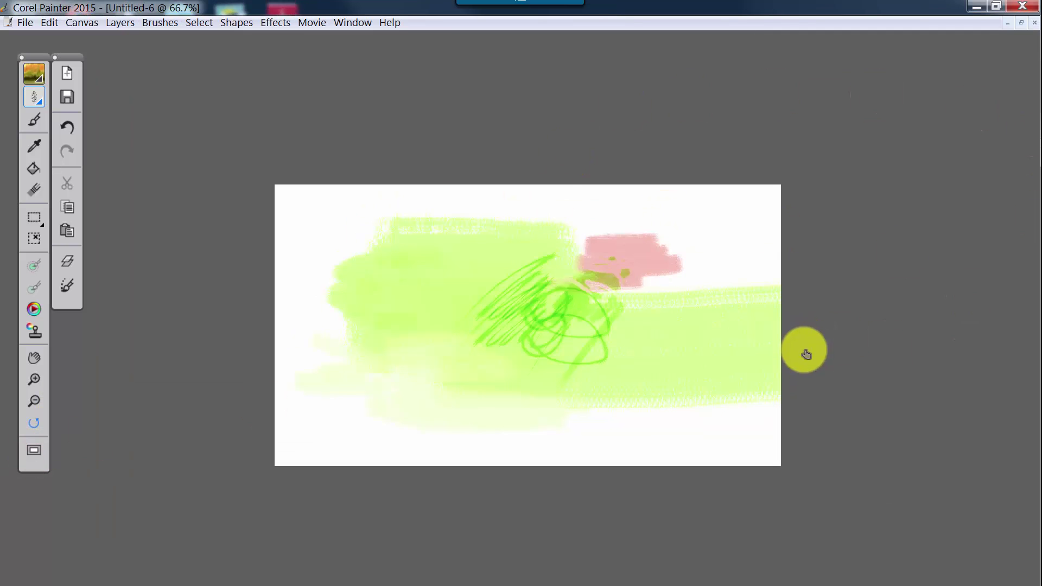
{"action": "left_click", "coordinate": [34, 446]}
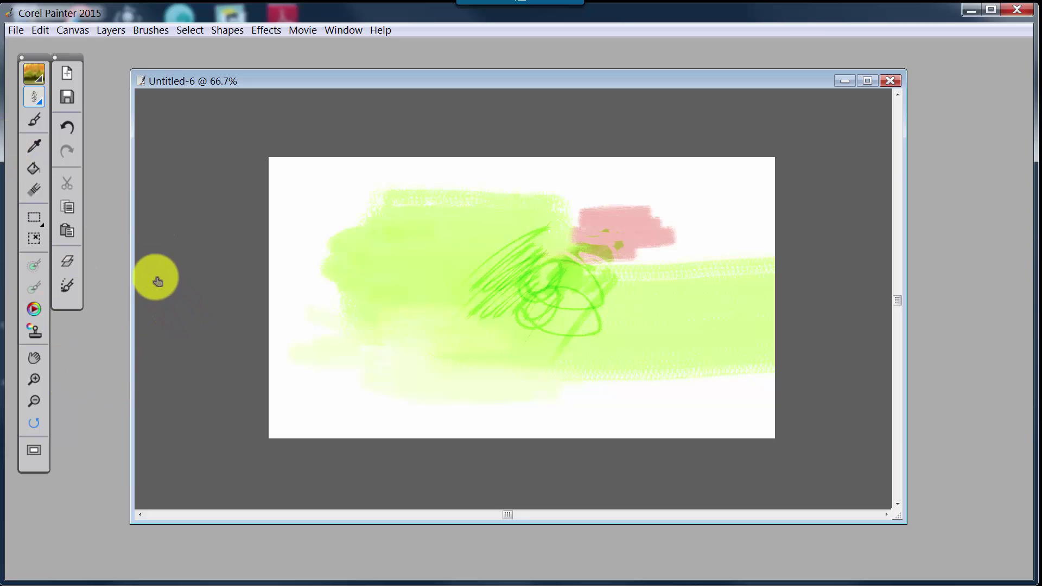
Show and hide the combined color and Layers palette twice
{"action": "left_click", "coordinate": [68, 260]}
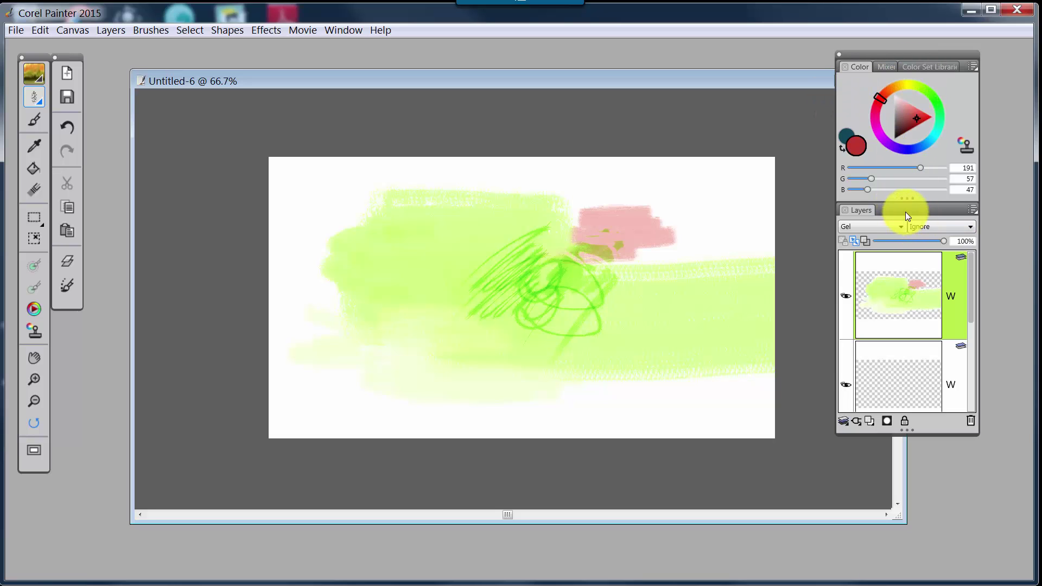
{"action": "left_click", "coordinate": [66, 259]}
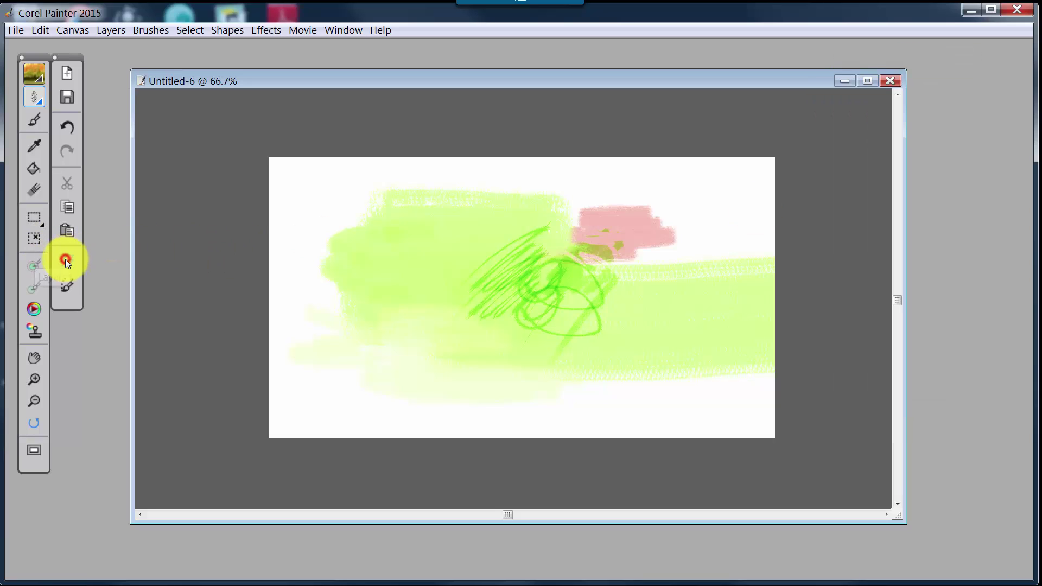
{"action": "left_click", "coordinate": [66, 260]}
{"action": "left_click", "coordinate": [65, 259]}
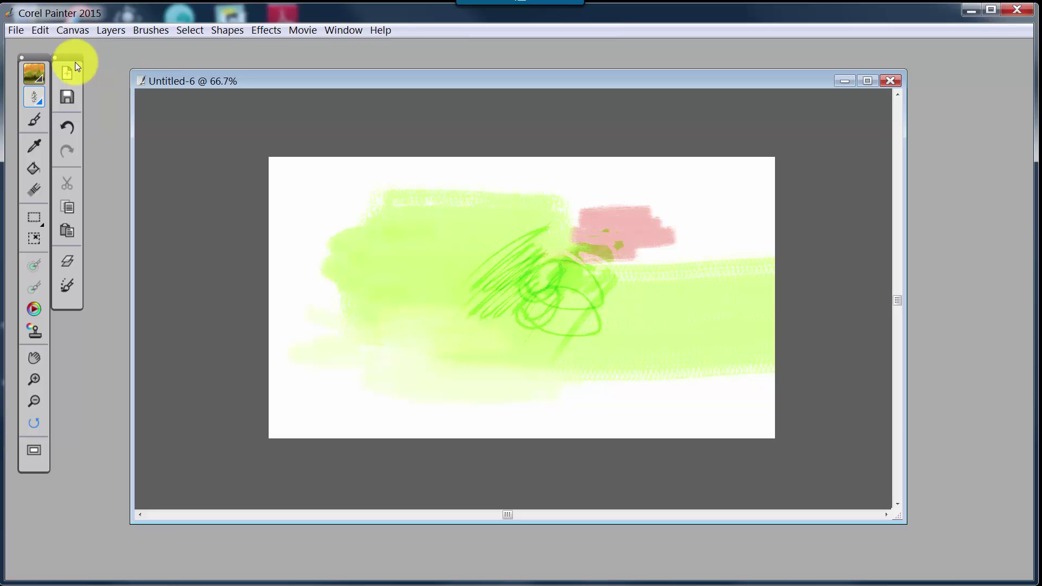
Save the current palette arrangement as a new layout named "Surface Pro 3"
{"action": "left_click", "coordinate": [350, 31]}
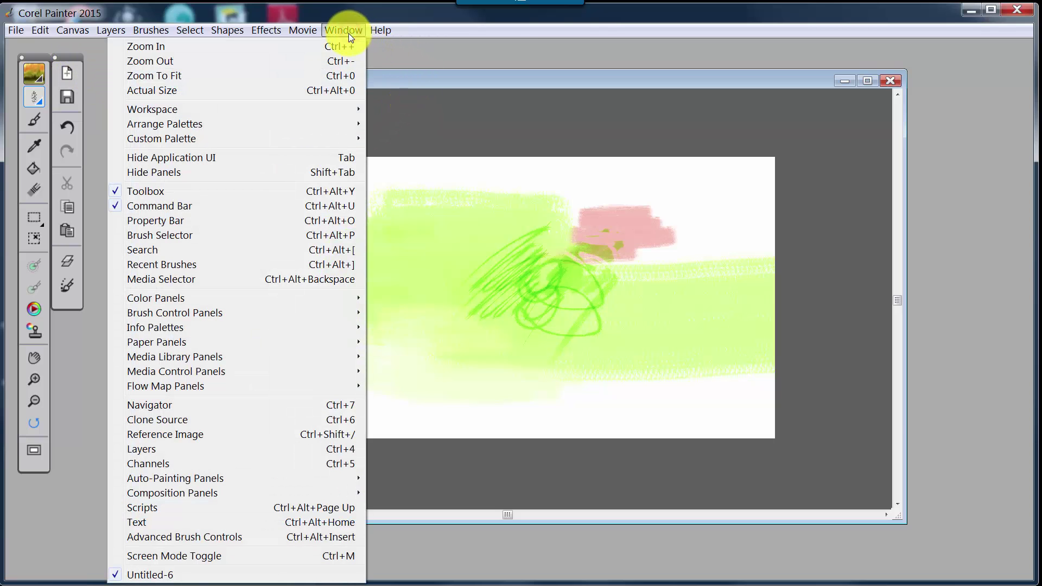
{"action": "mouse_move", "coordinate": [189, 126]}
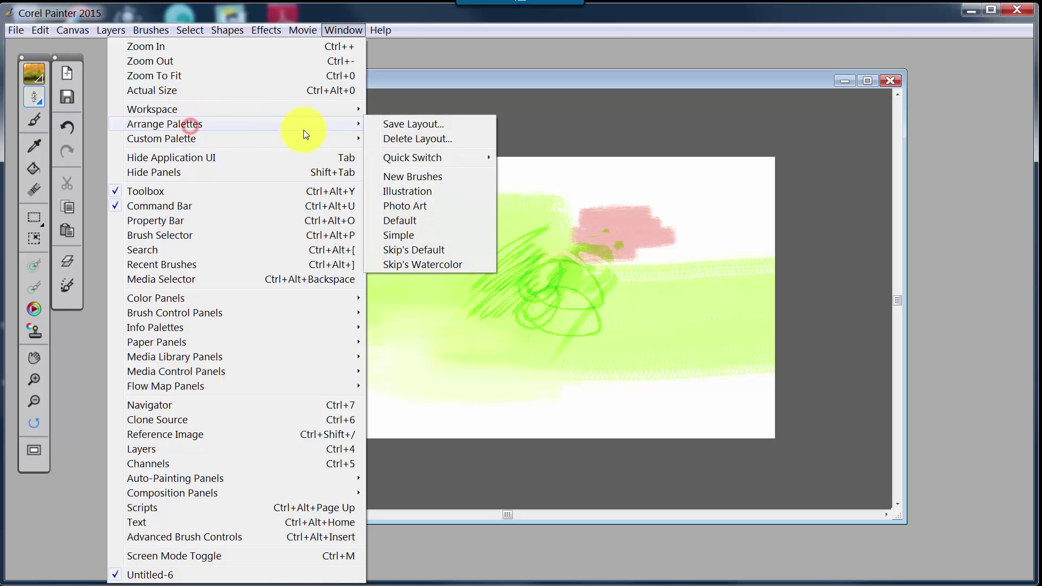
{"action": "left_click", "coordinate": [431, 124]}
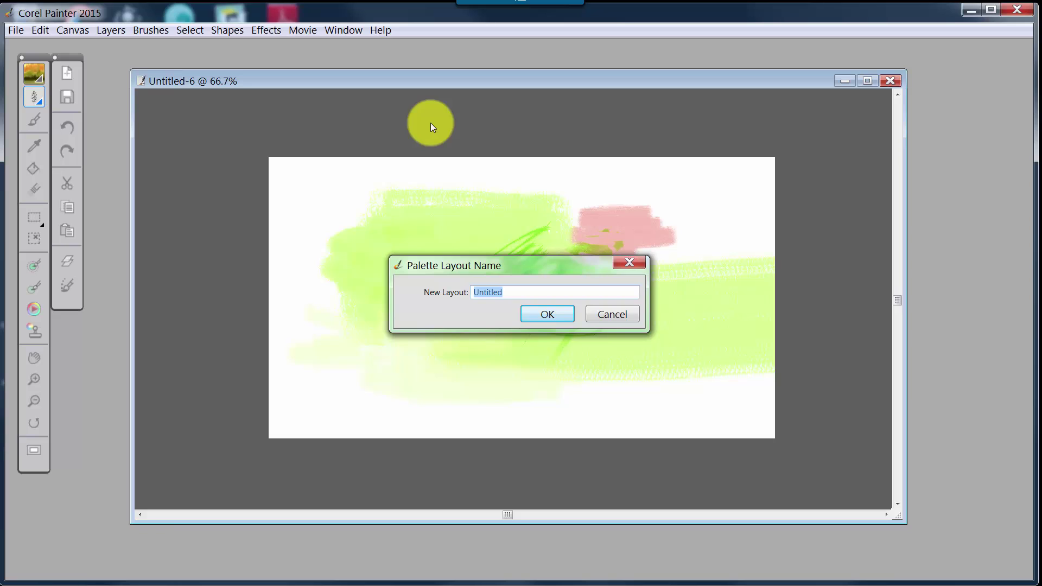
{"action": "type", "text": "Surface Pro 3"}
{"action": "left_click", "coordinate": [560, 314]}
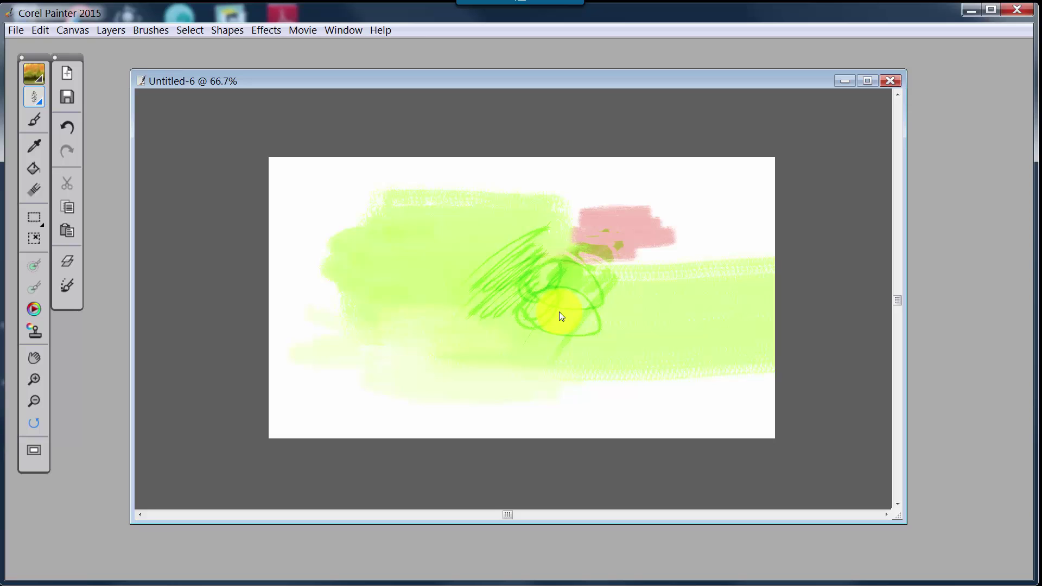
Load the saved Surface Pro 3 palette layout, and toggle its color and Layers palette on and off
{"action": "left_click", "coordinate": [348, 28]}
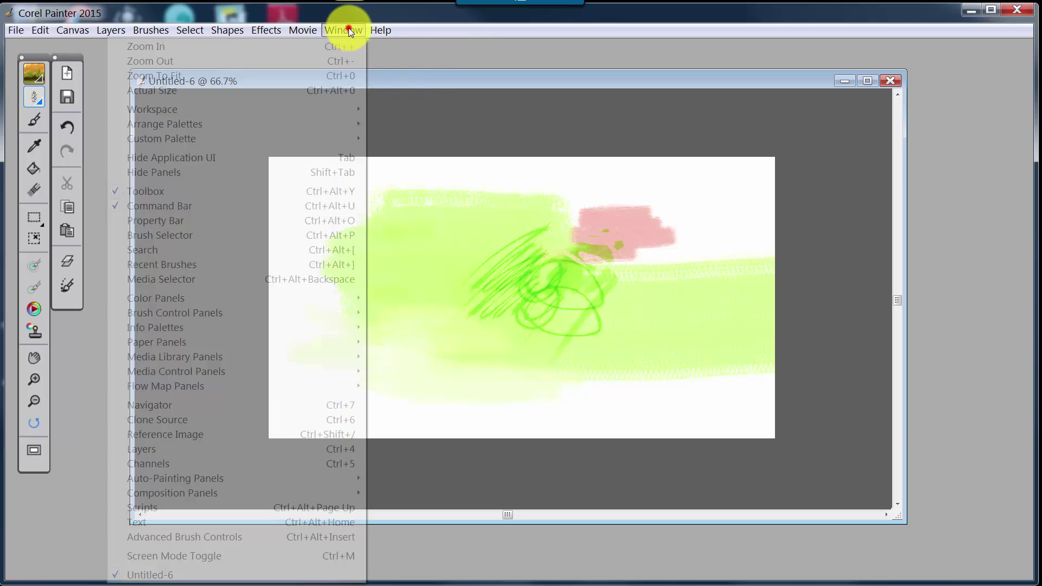
{"action": "mouse_move", "coordinate": [227, 124]}
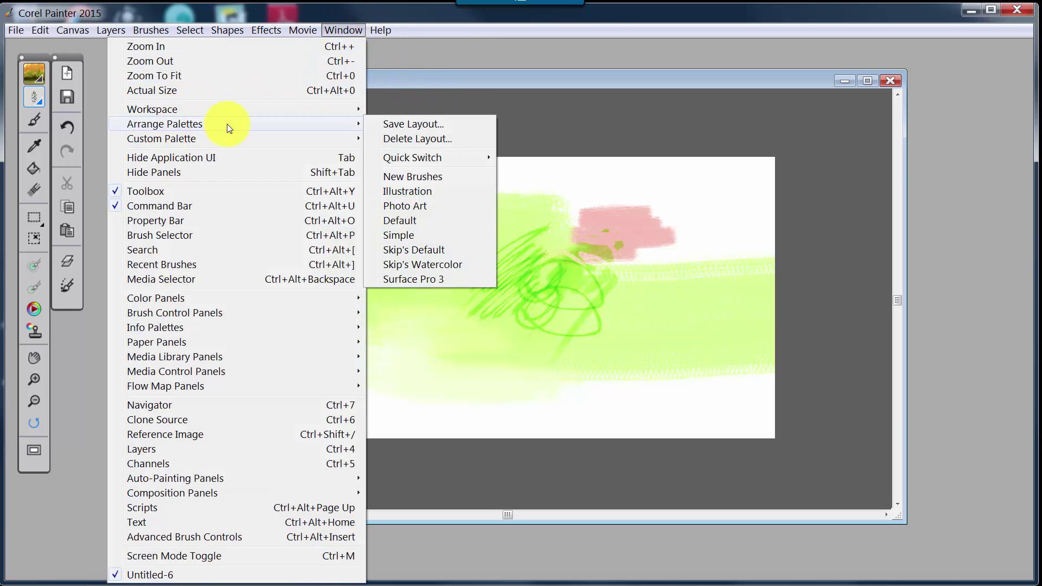
{"action": "left_click", "coordinate": [427, 279]}
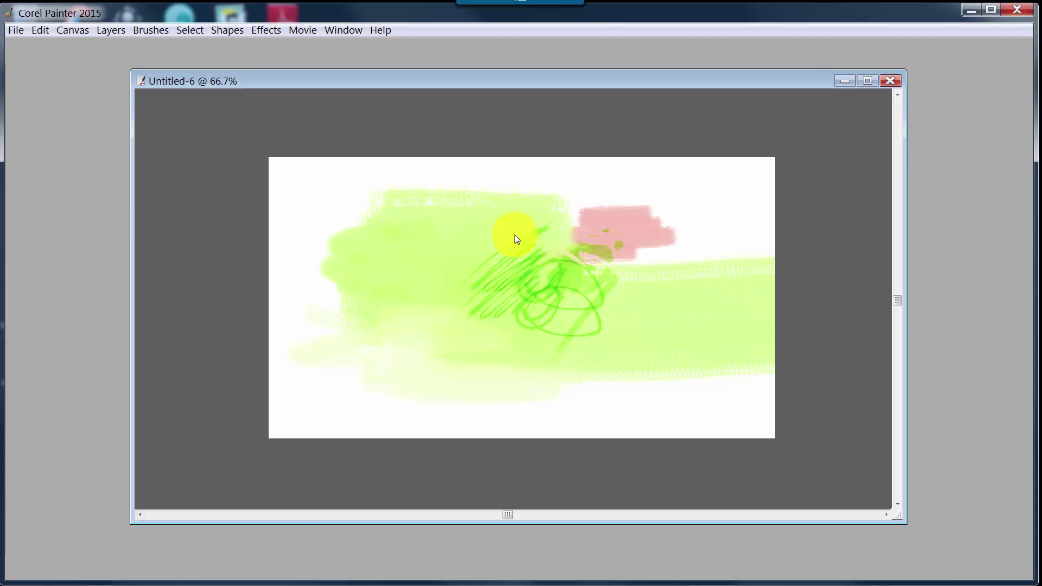
{"action": "key", "text": "ctrl+1"}
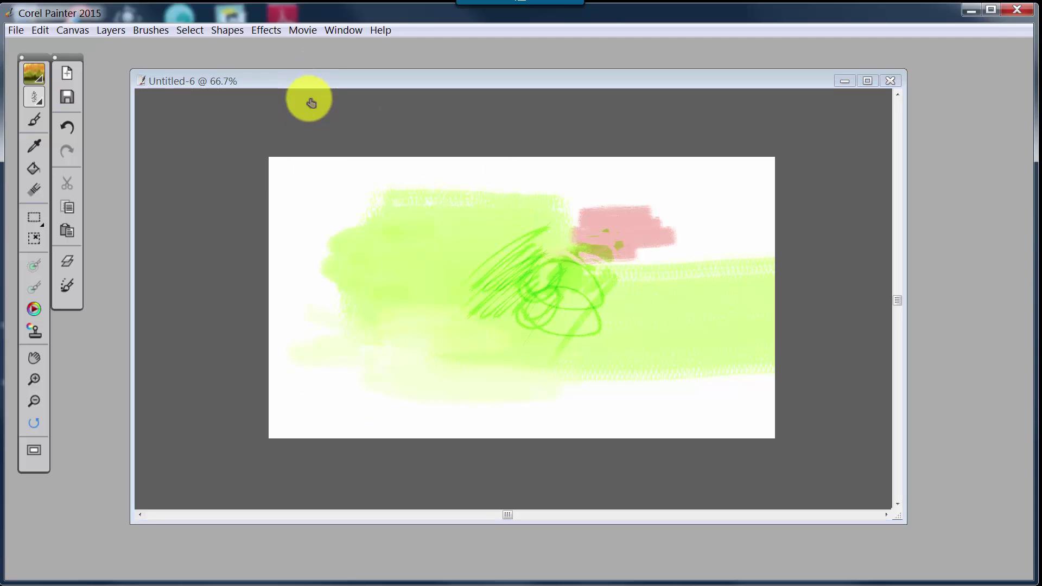
{"action": "left_click", "coordinate": [68, 265]}
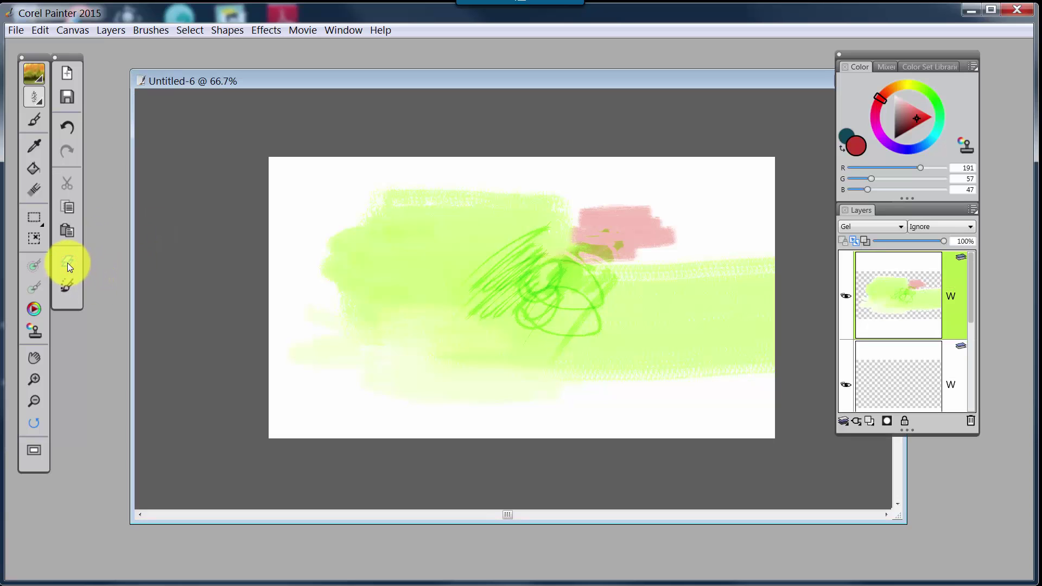
{"action": "left_click", "coordinate": [67, 263]}
{"action": "left_click", "coordinate": [67, 263]}
{"action": "left_click", "coordinate": [67, 262]}
Load the Simple palette layout and show its Layers panel
{"action": "left_click", "coordinate": [350, 31]}
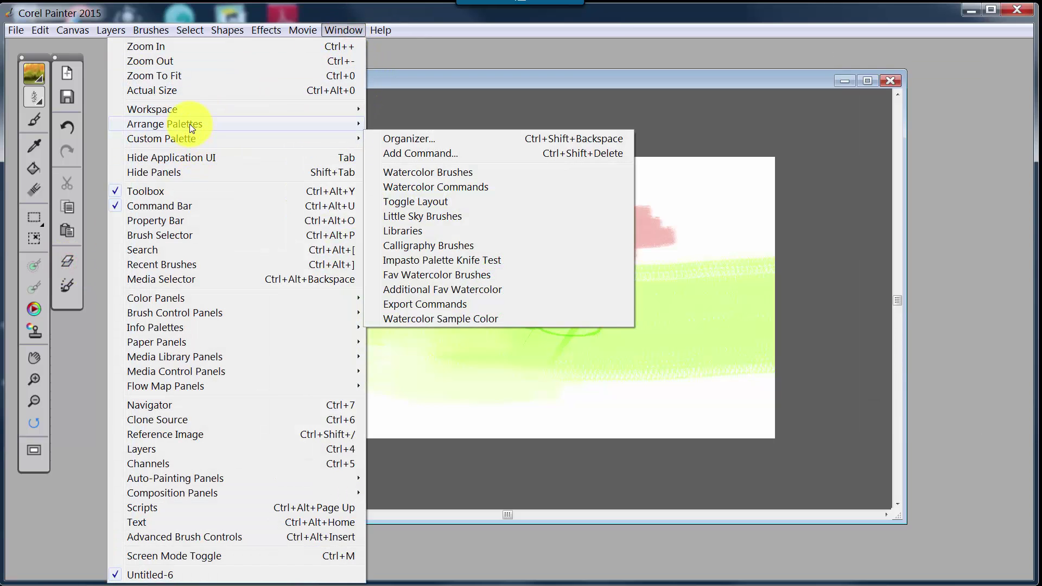
{"action": "mouse_move", "coordinate": [190, 124]}
{"action": "left_click", "coordinate": [408, 236]}
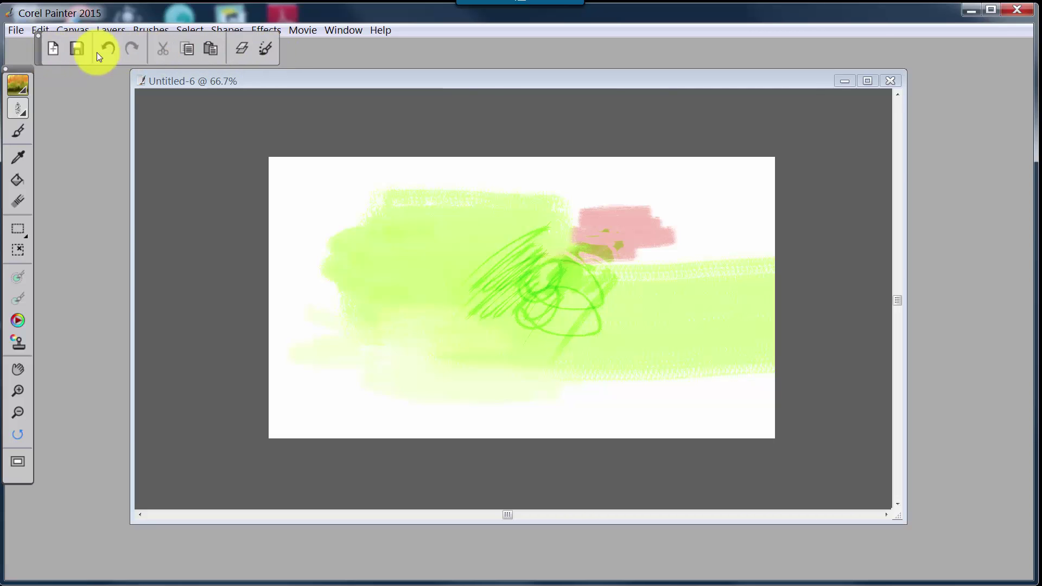
{"action": "left_click", "coordinate": [240, 47]}
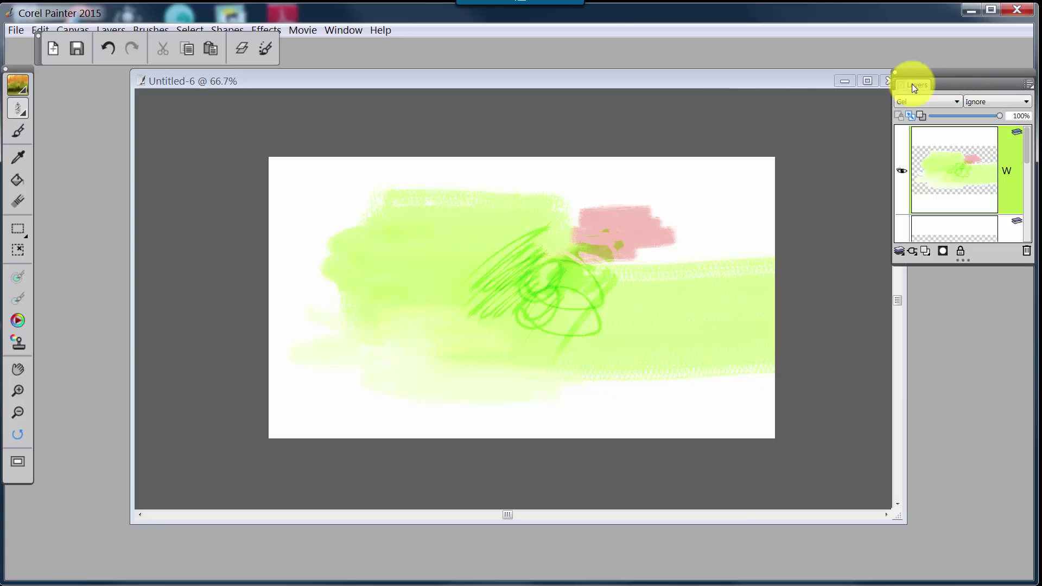
Switch the palette arrangement from Simple back to the Surface Pro 3 layout
{"action": "left_click", "coordinate": [355, 30]}
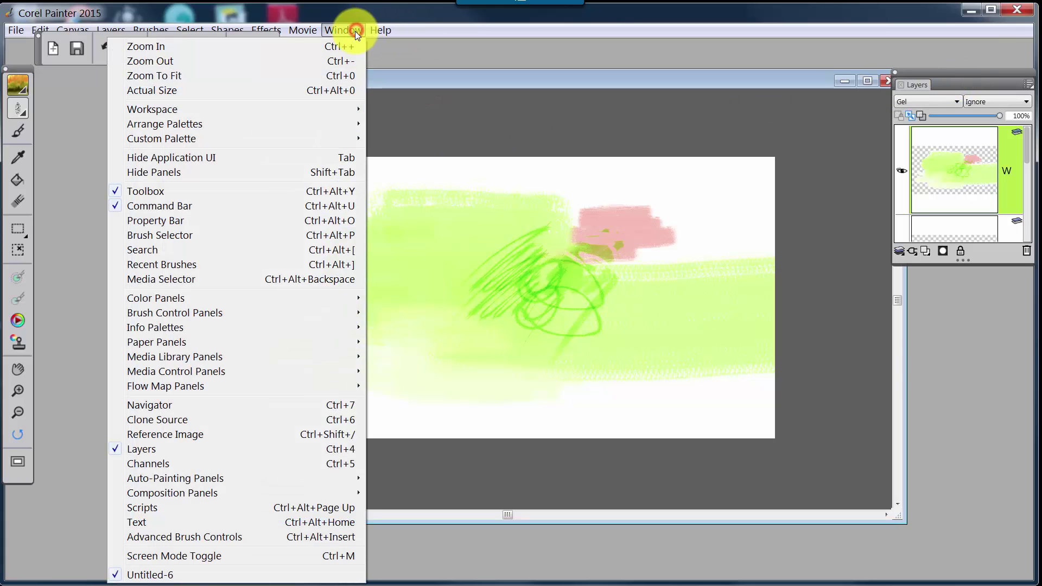
{"action": "mouse_move", "coordinate": [196, 123]}
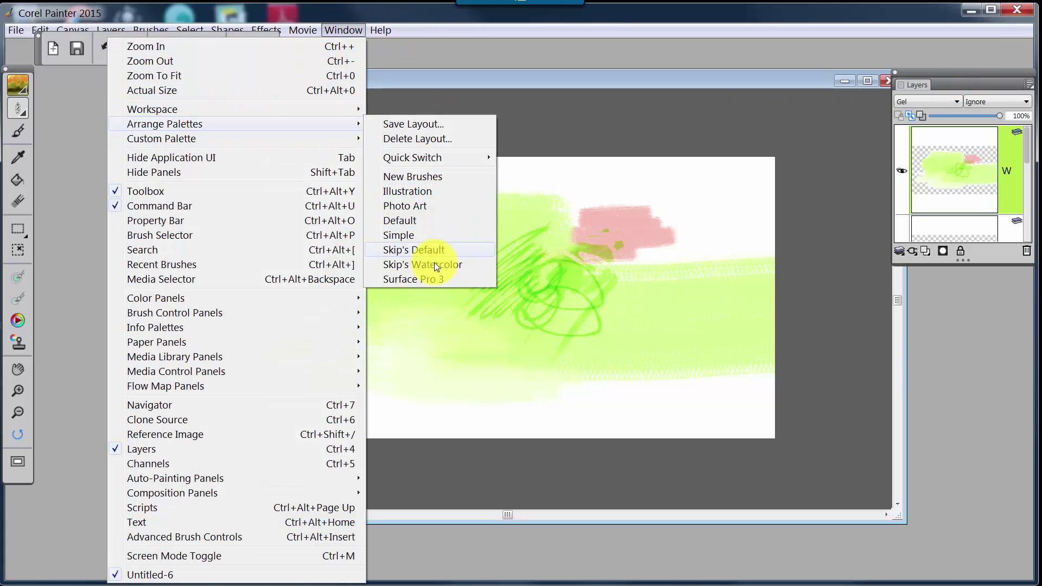
{"action": "left_click", "coordinate": [422, 279]}
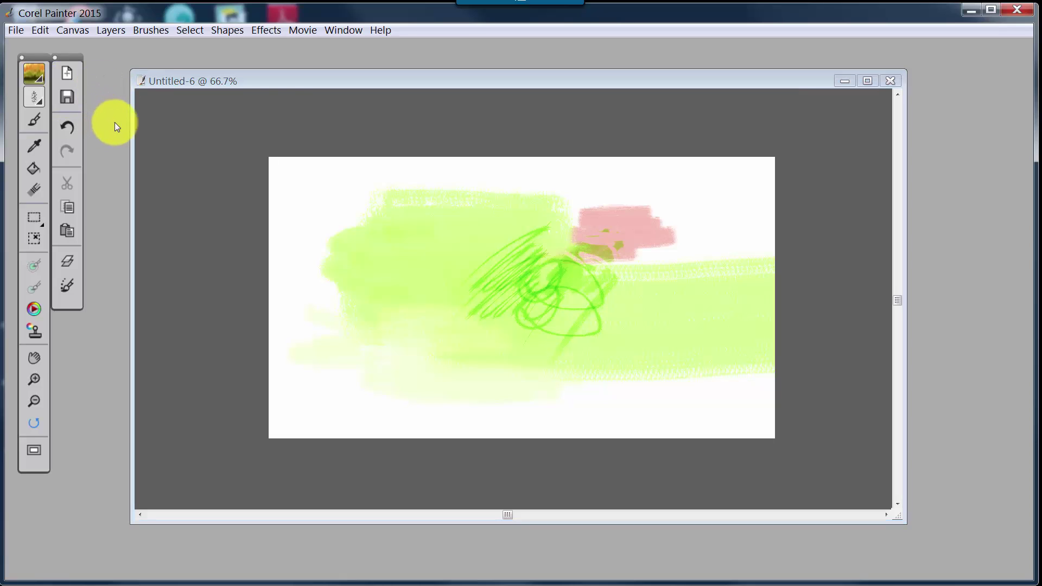
Review the layouts assigned to Quick Switch, and toggle to the quick-switch watercolor layout
{"action": "left_click", "coordinate": [356, 31]}
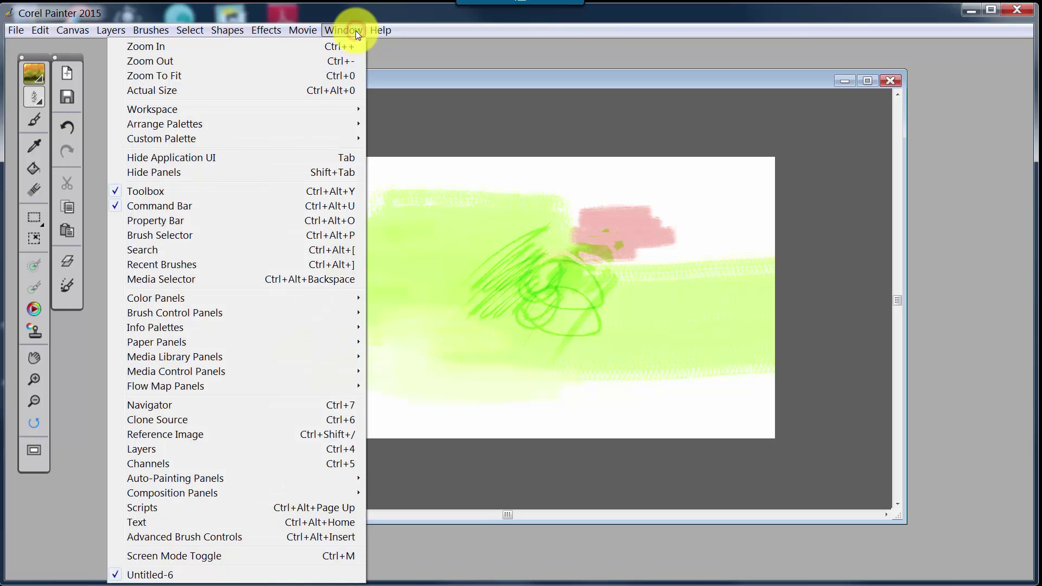
{"action": "mouse_move", "coordinate": [236, 125]}
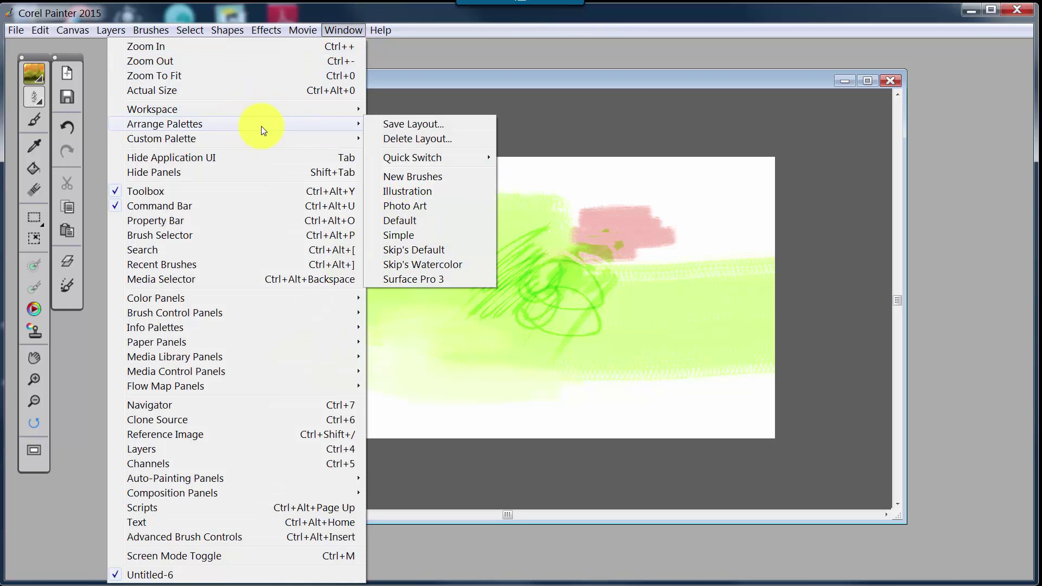
{"action": "mouse_move", "coordinate": [432, 157]}
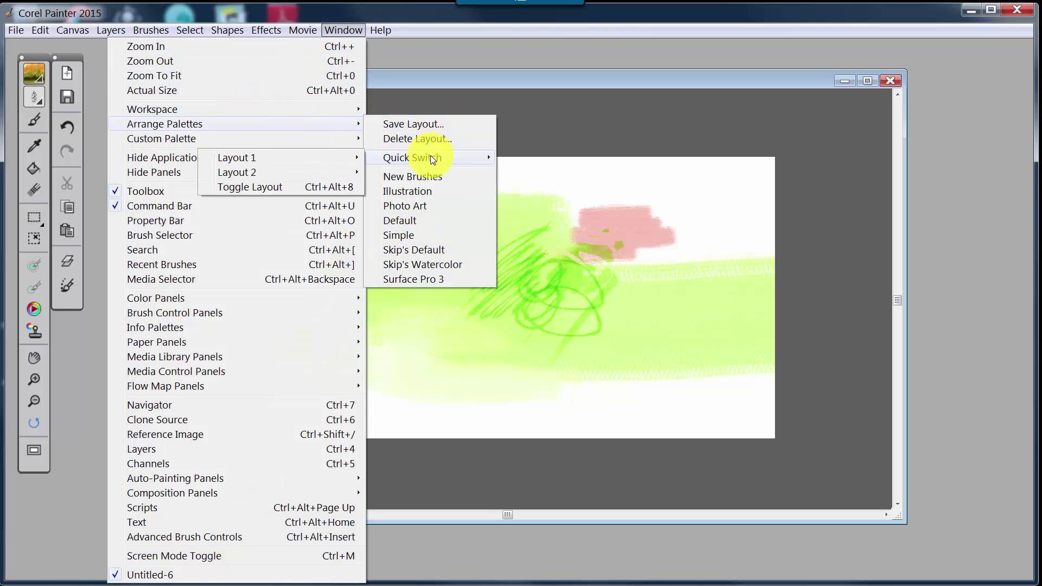
{"action": "mouse_move", "coordinate": [256, 161]}
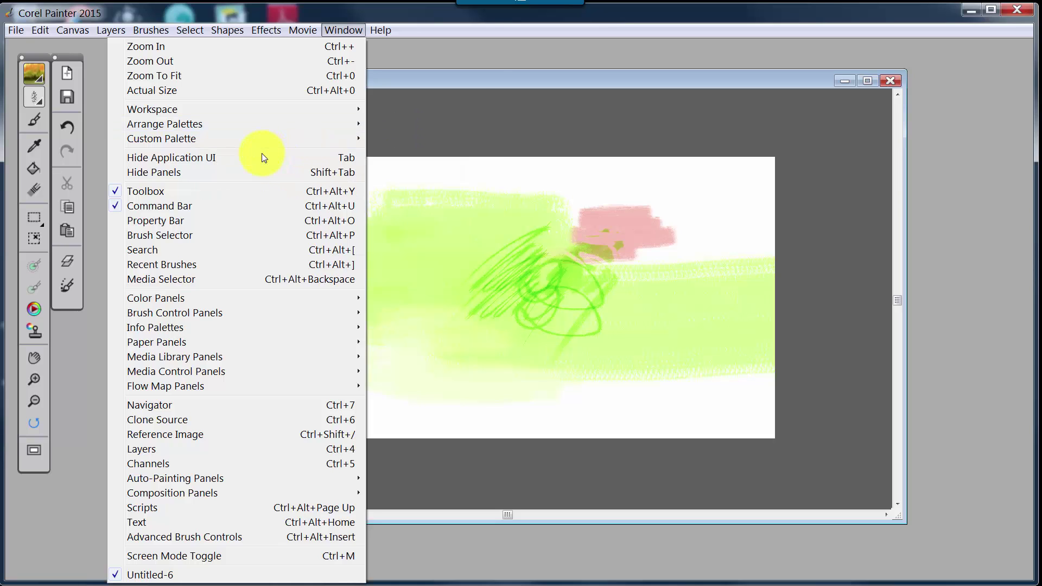
{"action": "mouse_move", "coordinate": [271, 125]}
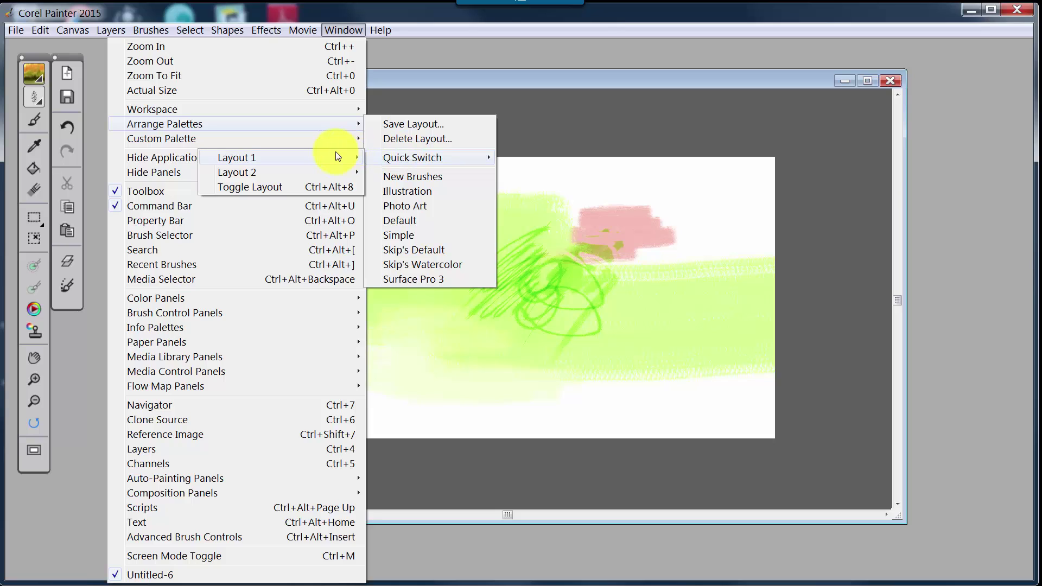
{"action": "mouse_move", "coordinate": [333, 156]}
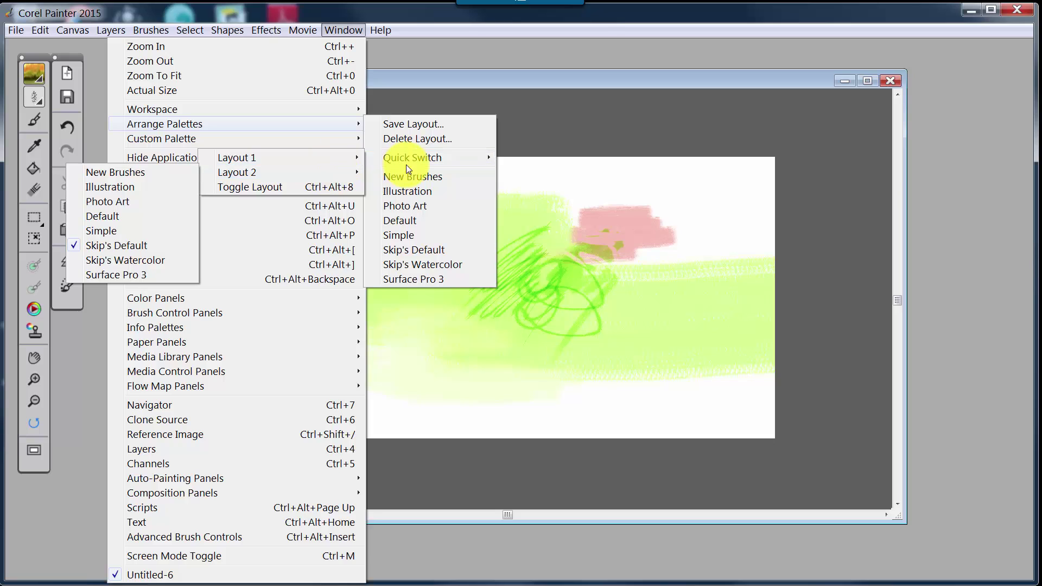
{"action": "left_click", "coordinate": [264, 187]}
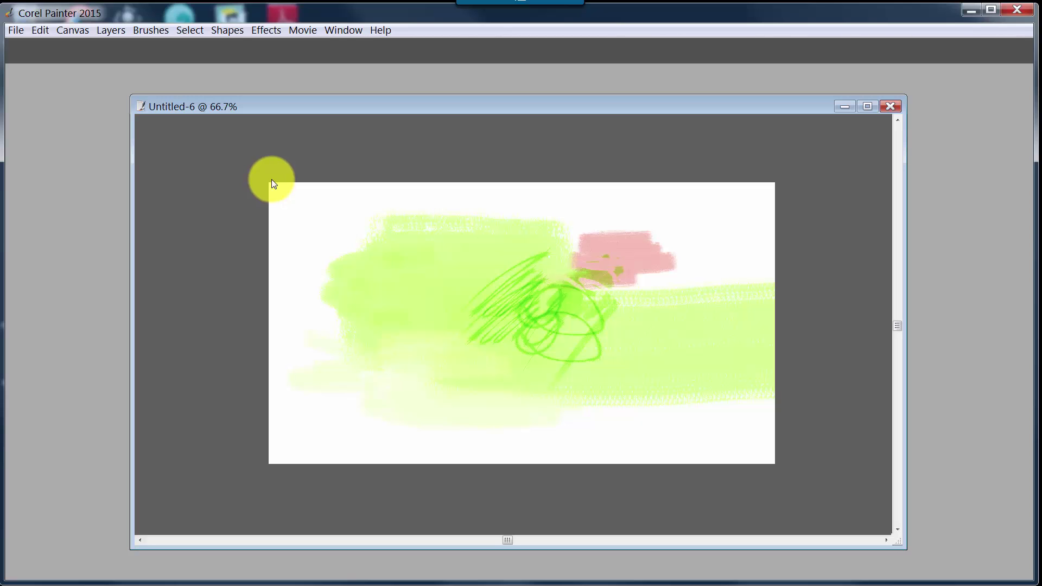
{"action": "key", "text": "Tab"}
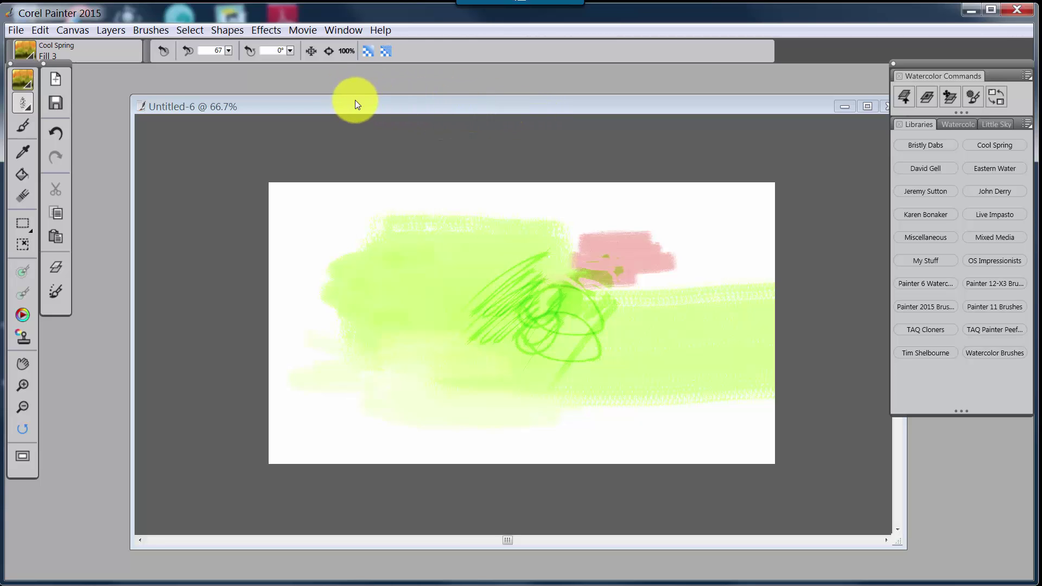
Use the Toggle Layout command to switch to the other quick-switch layout and back to the watercolor one
{"action": "left_click", "coordinate": [998, 96]}
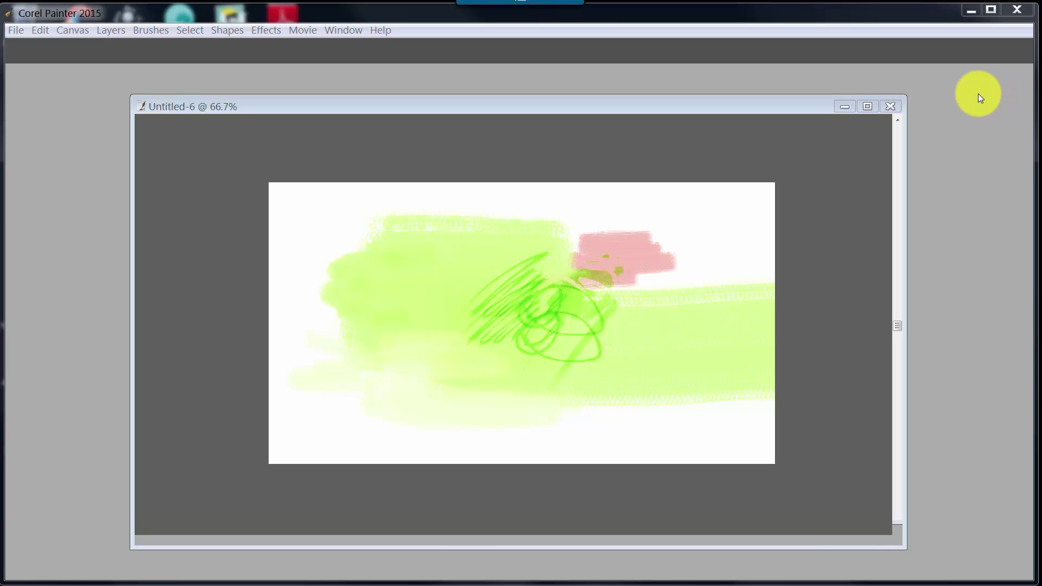
{"action": "key", "text": "Tab"}
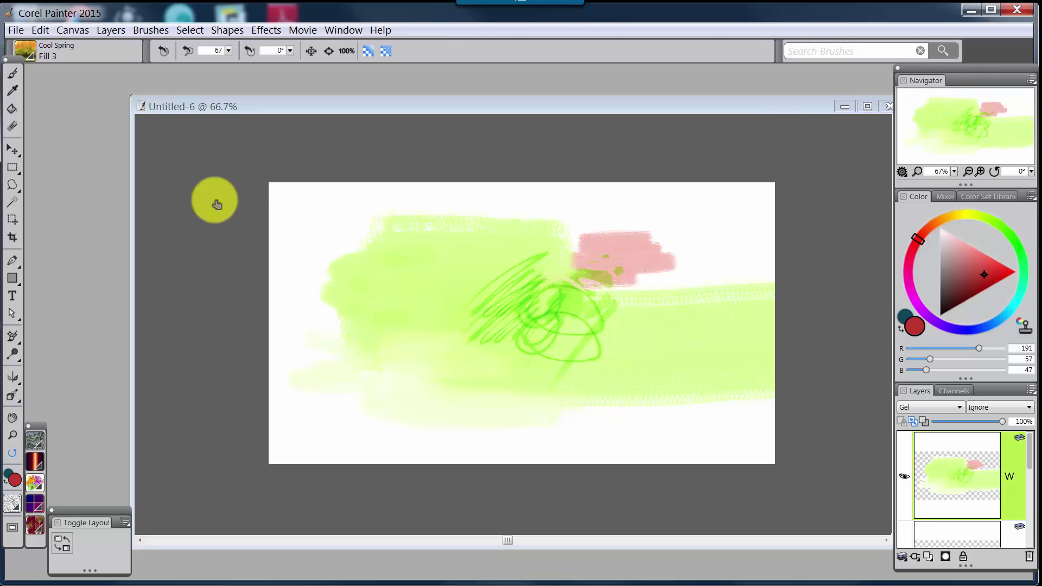
{"action": "left_click", "coordinate": [64, 542]}
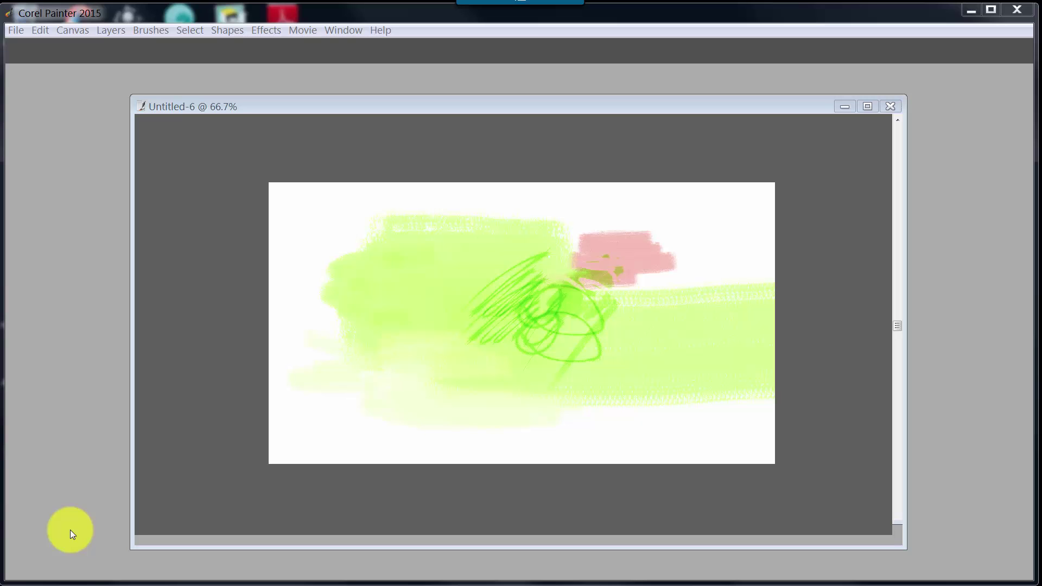
{"action": "left_click", "coordinate": [70, 530]}
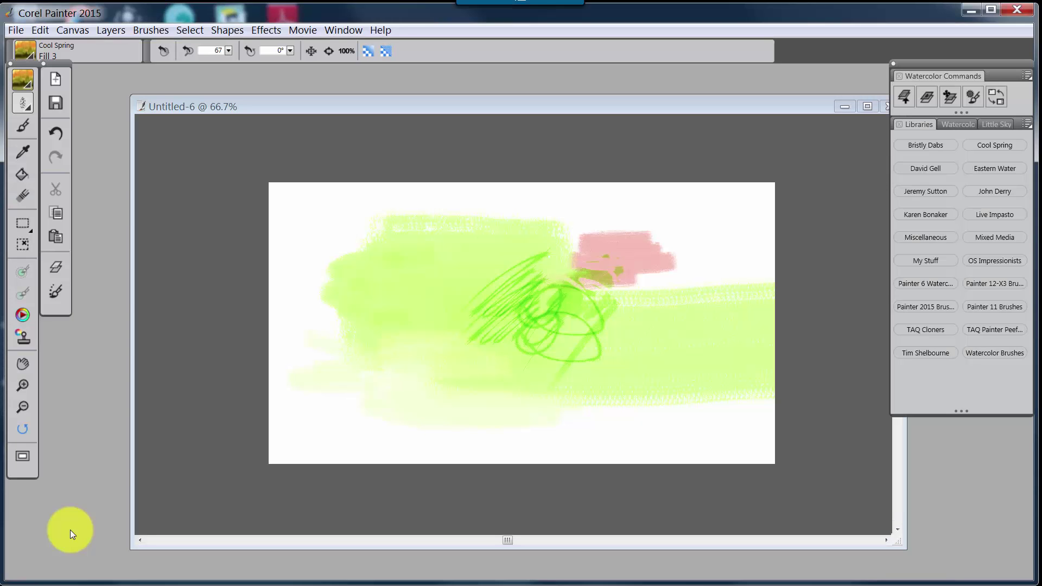